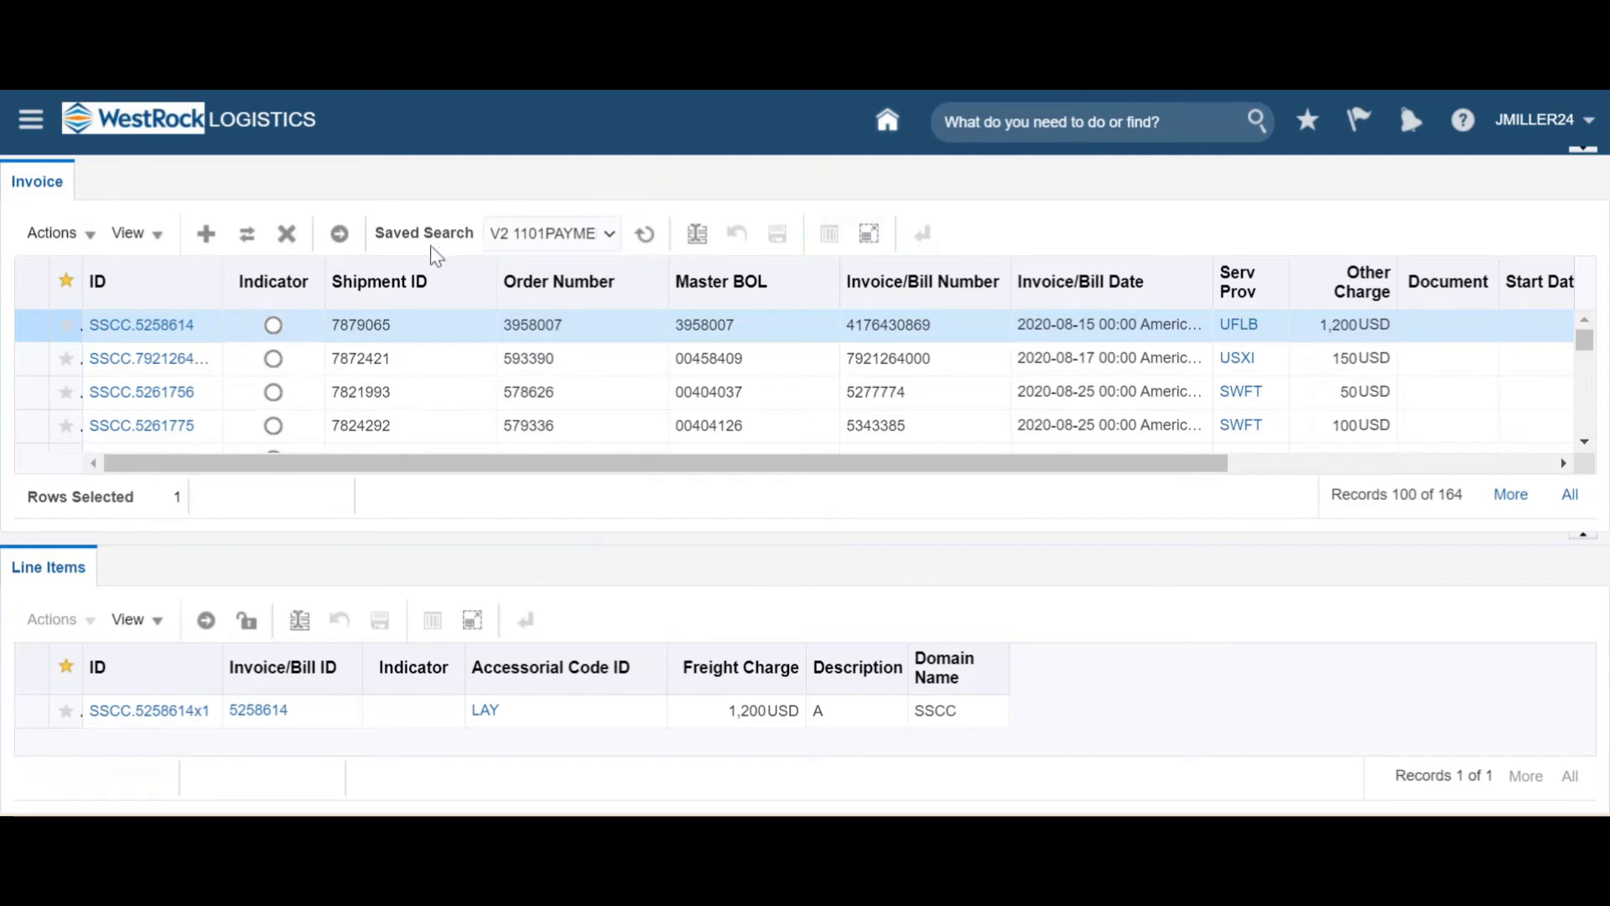
# Load the saved search 1101PAYMENTINQUIRIES_INV_WB for the invoice list.
pyautogui.click(606, 235)
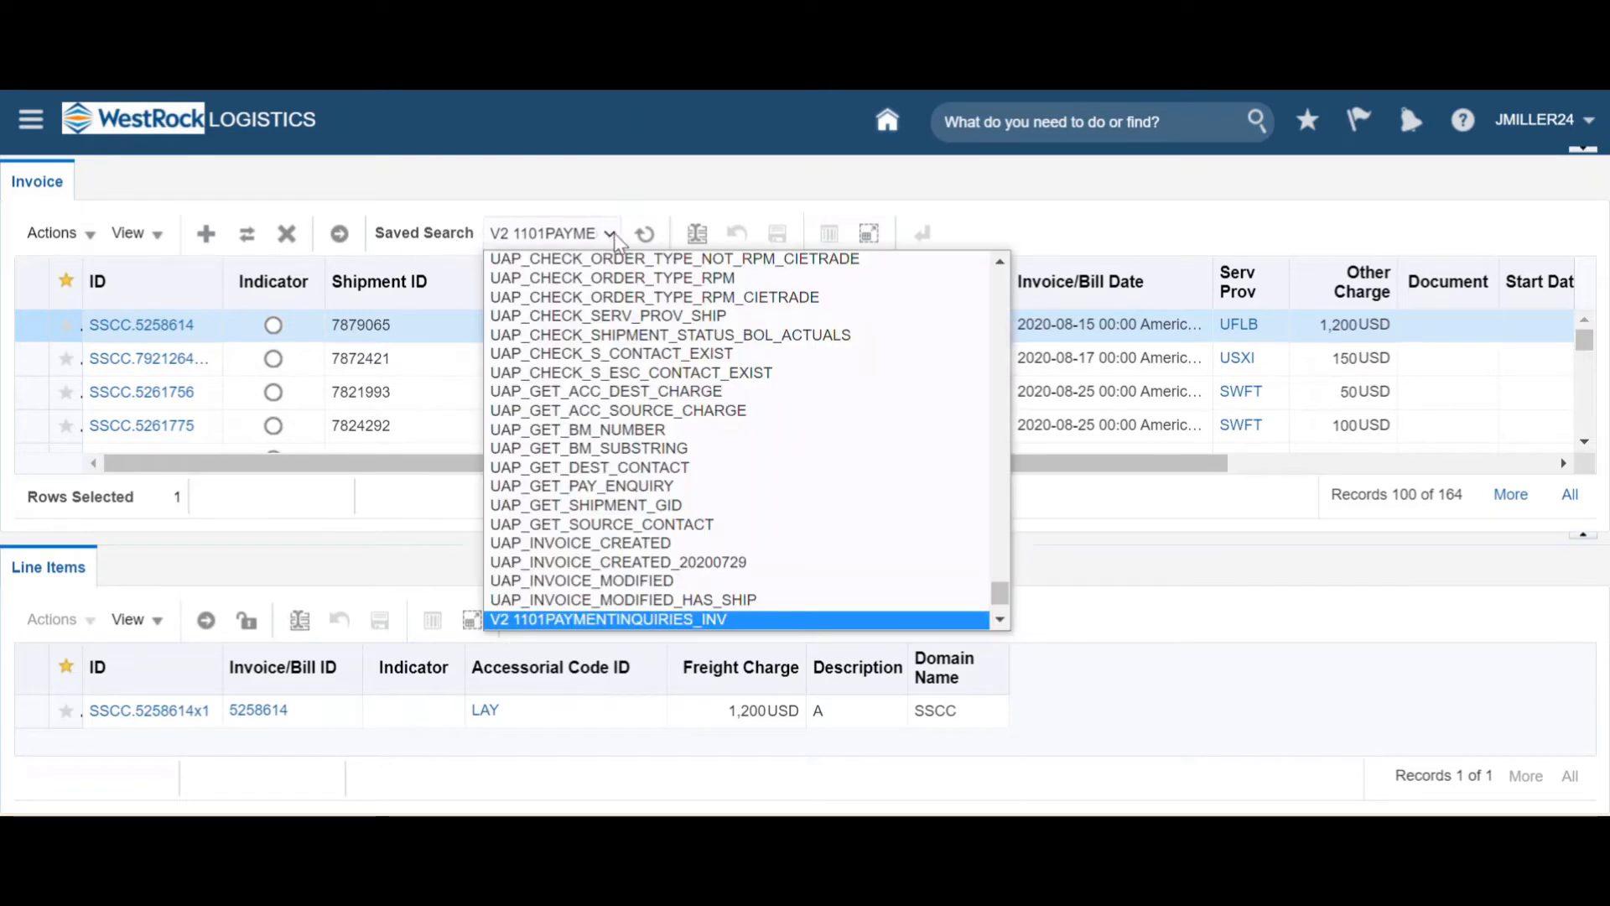
pyautogui.moveTo(1000, 593); pyautogui.dragTo(1004, 250)
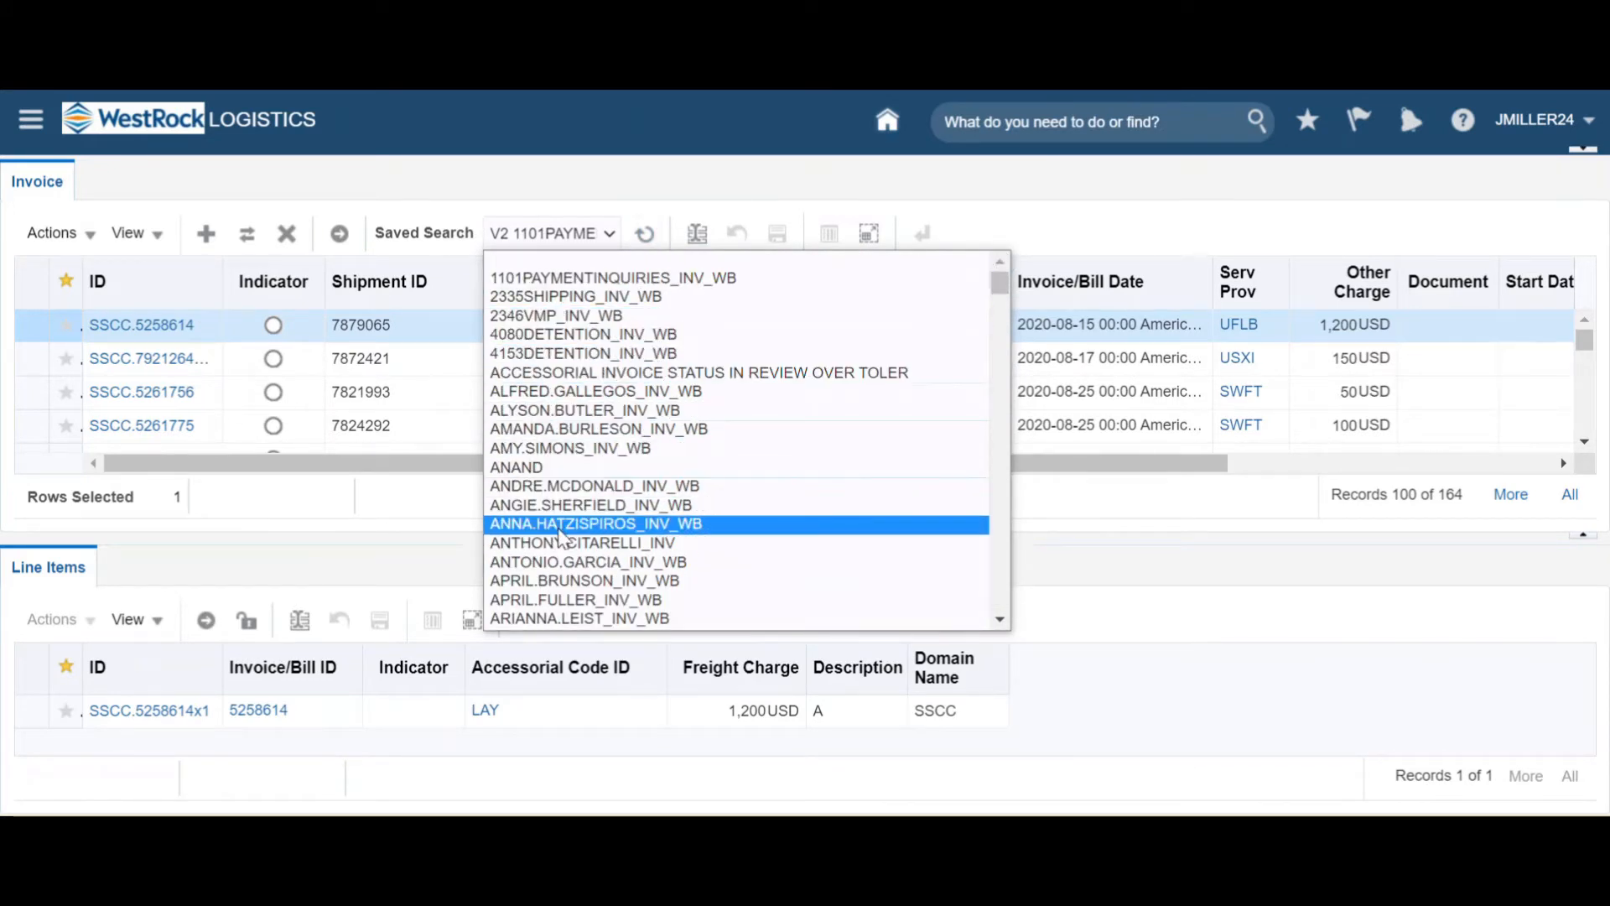
pyautogui.scroll(-5, 559, 587)
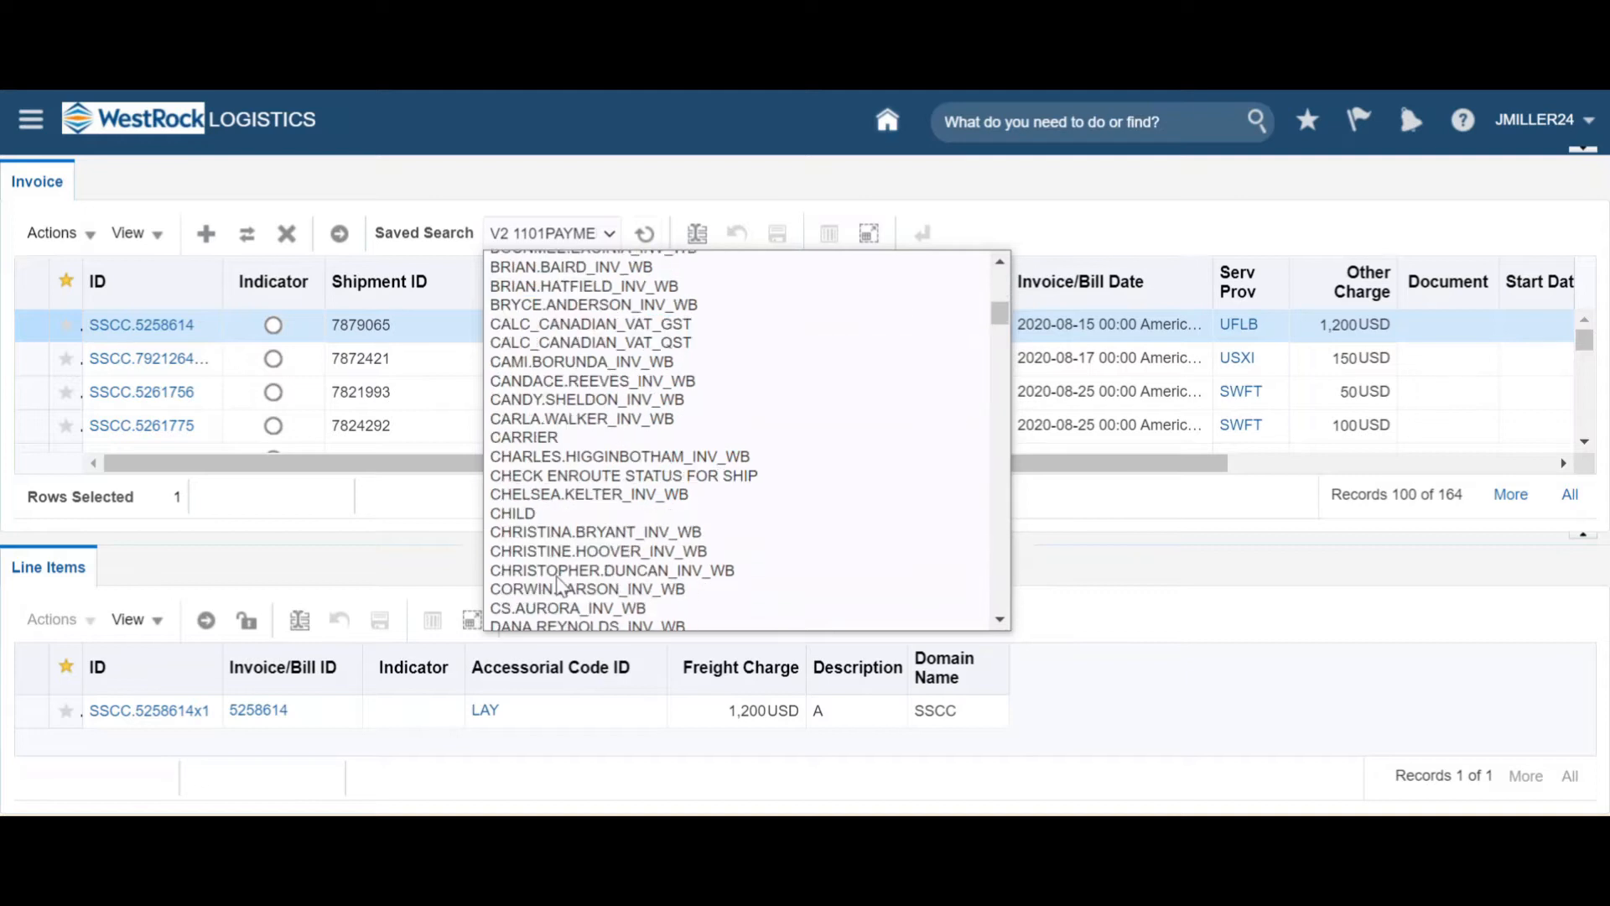
pyautogui.scroll(-10, 559, 585)
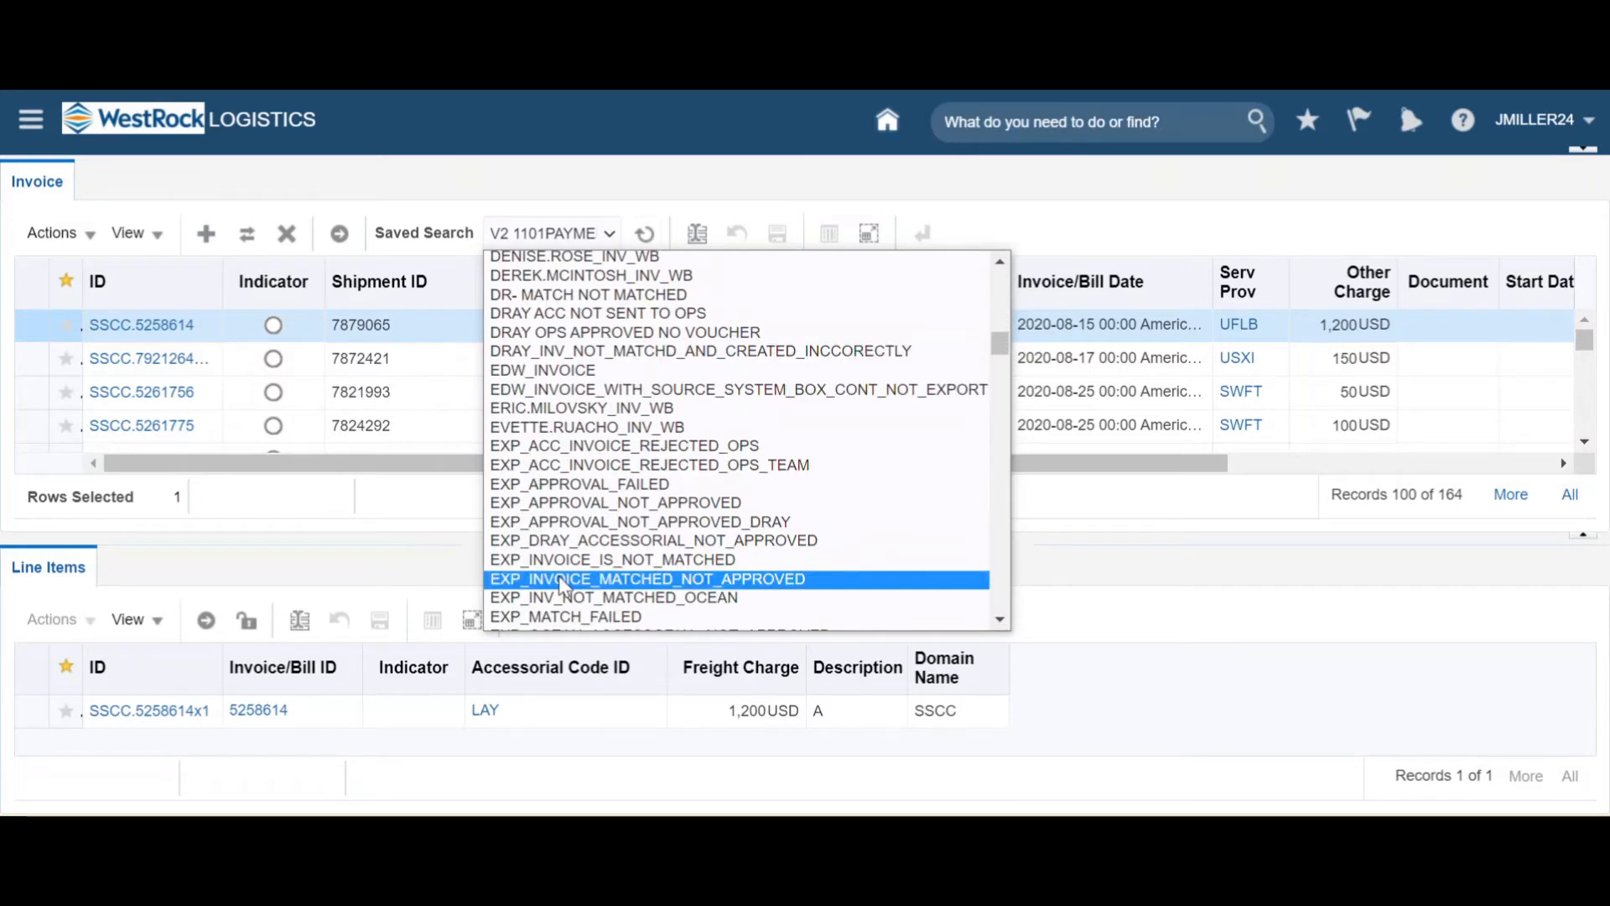
pyautogui.scroll(-4, 559, 584)
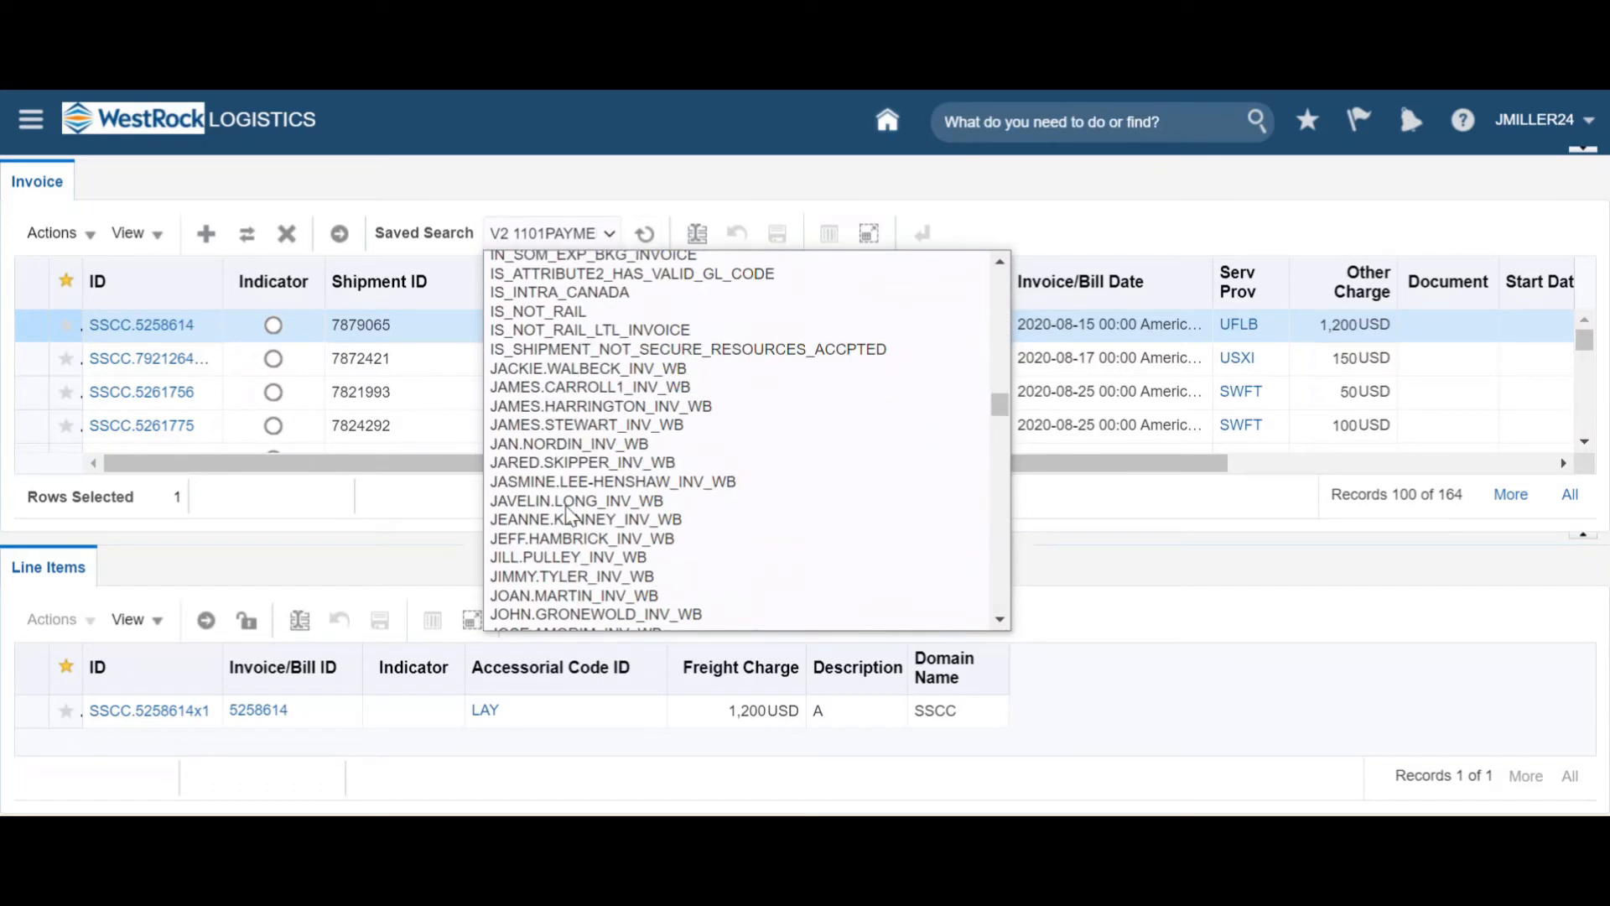
pyautogui.scroll(-8, 569, 513)
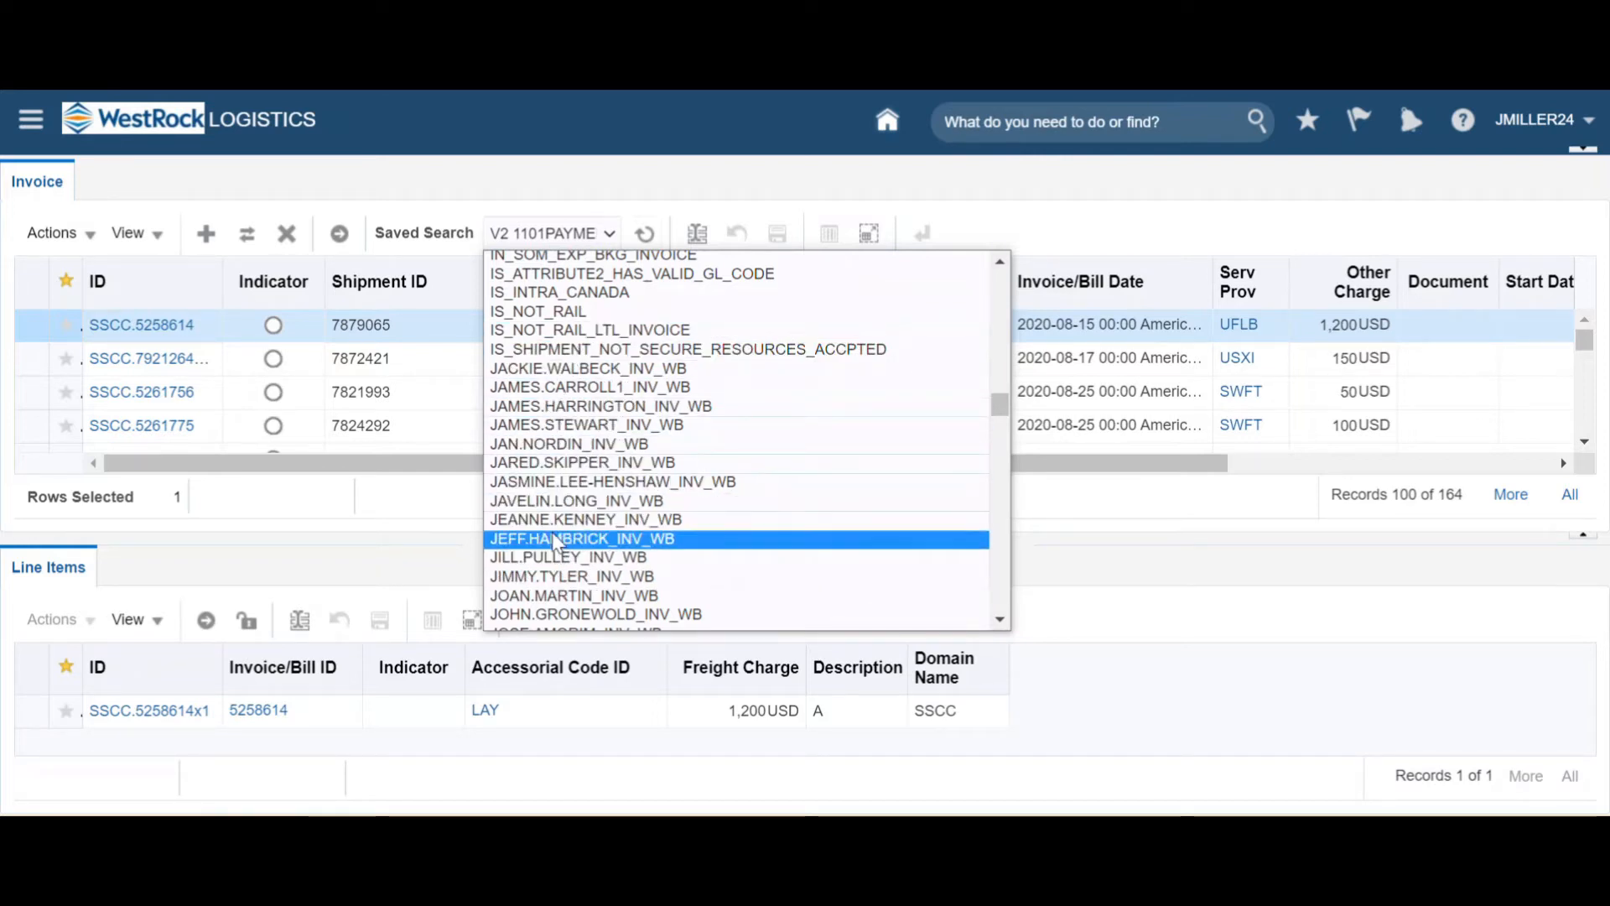
pyautogui.press('1')
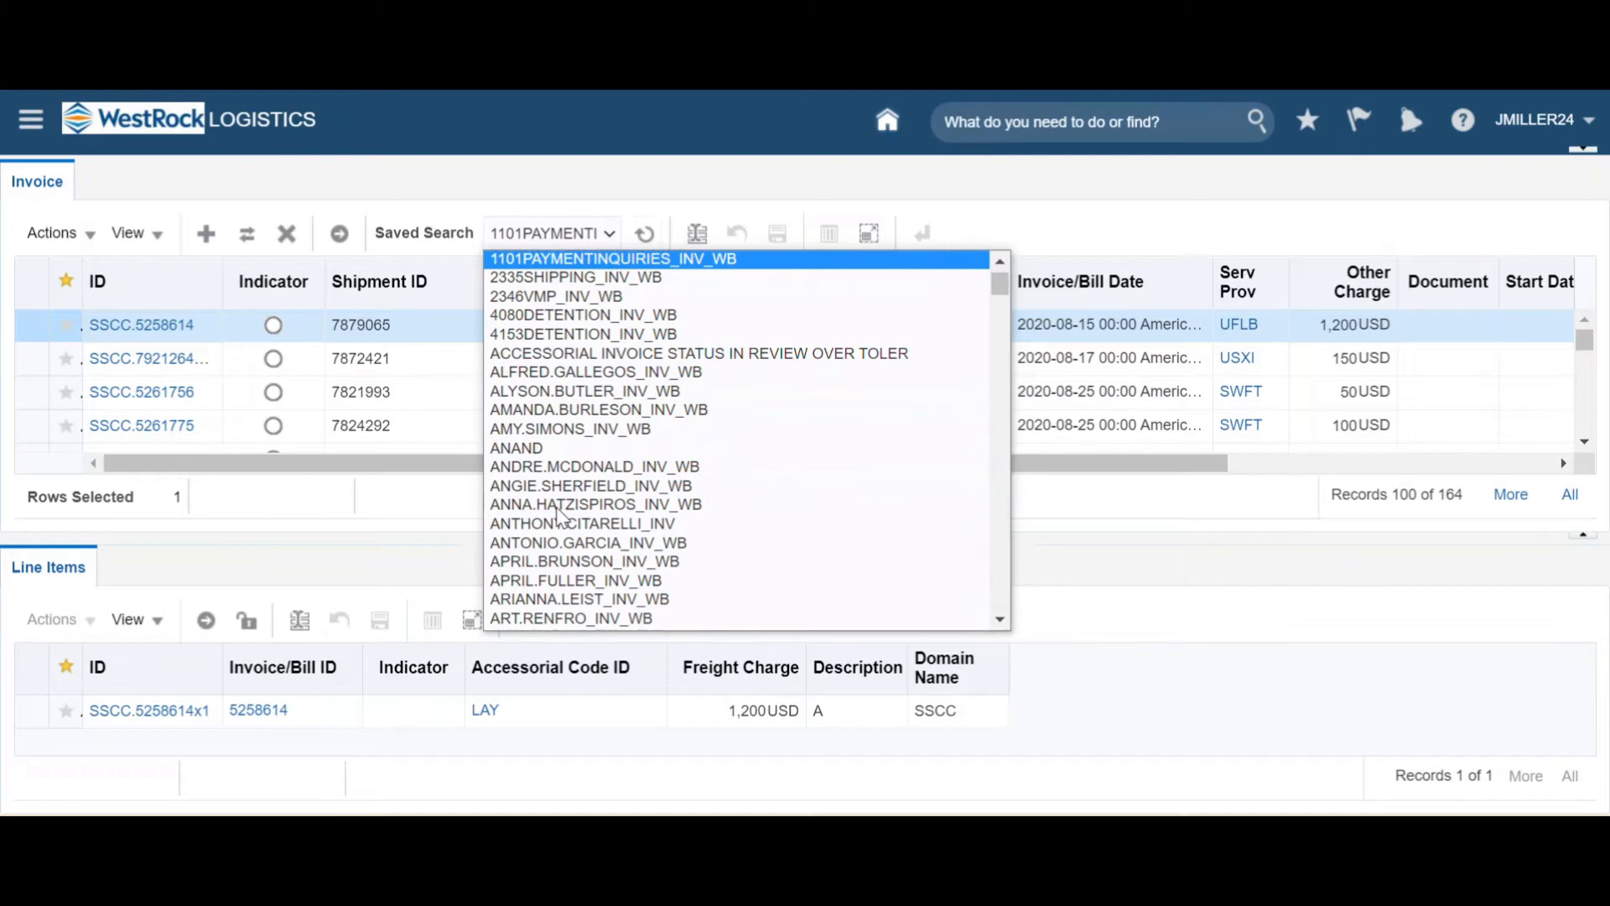
pyautogui.click(573, 260)
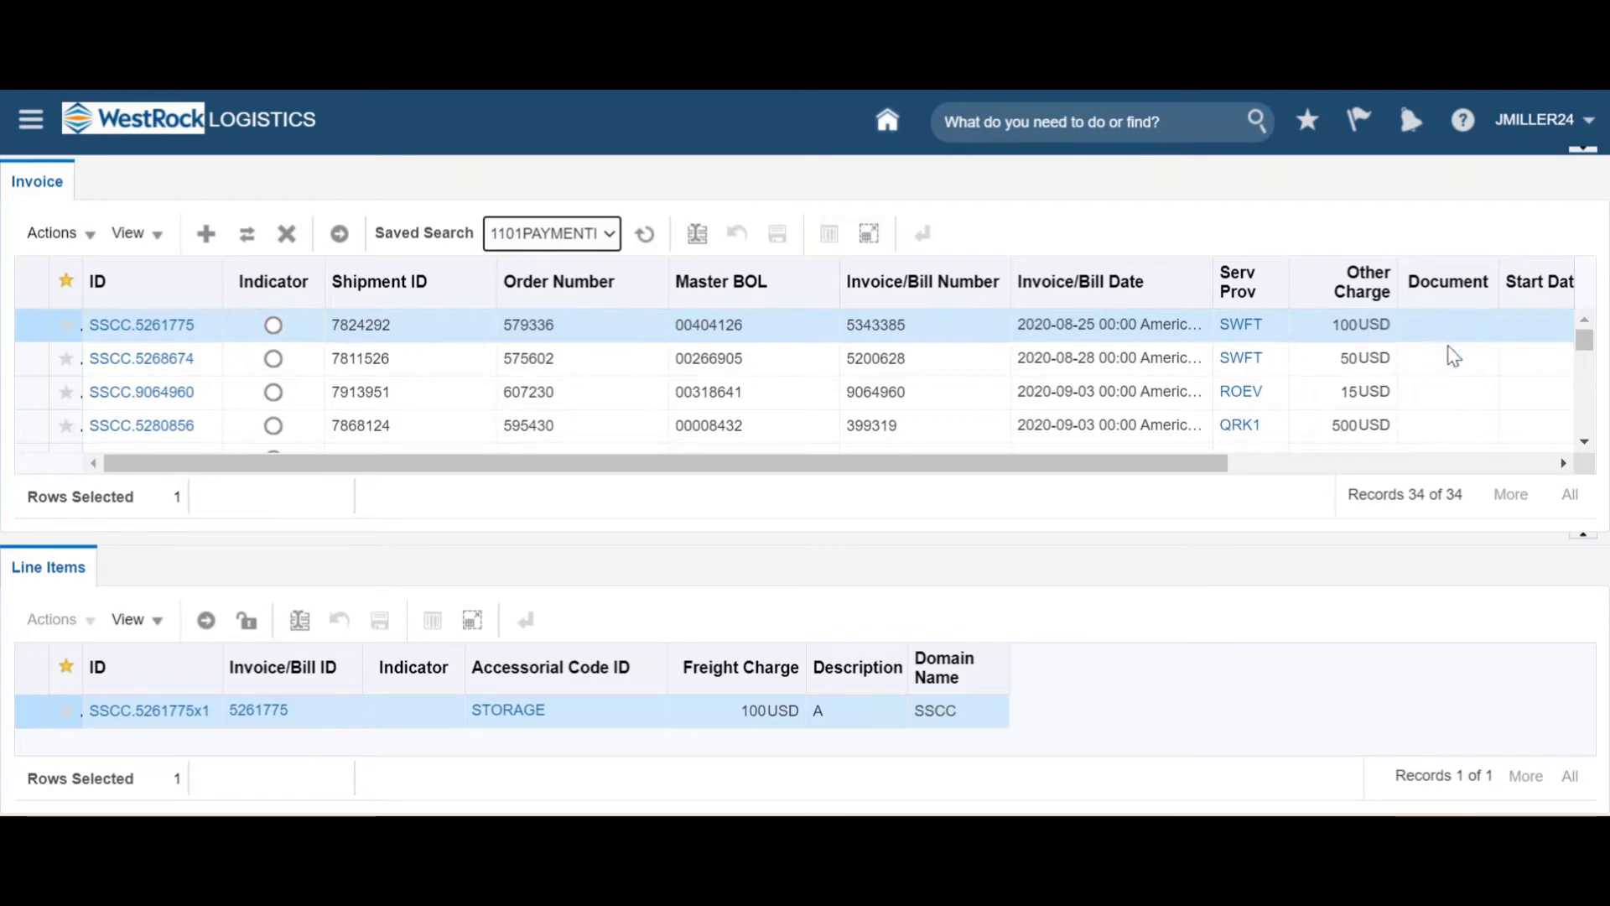
# Select the 15 USD ROEV invoice and widen the Accessorial Code ID column in its line items to fit the full code.
pyautogui.scroll(-5, 1577, 365)
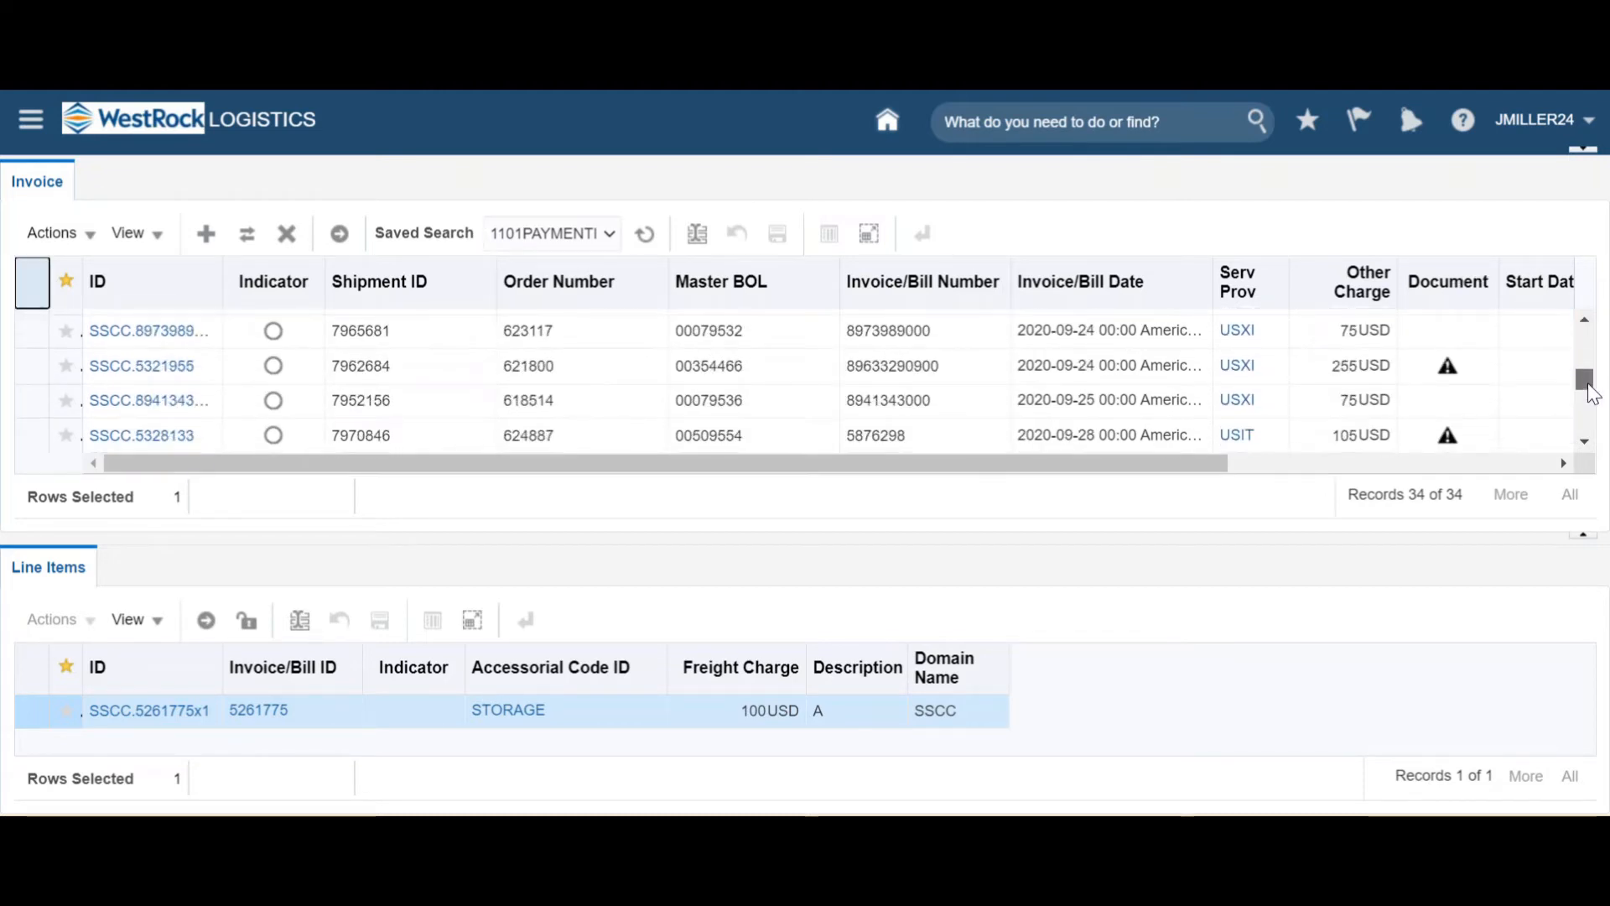
pyautogui.scroll(-1, 1592, 390)
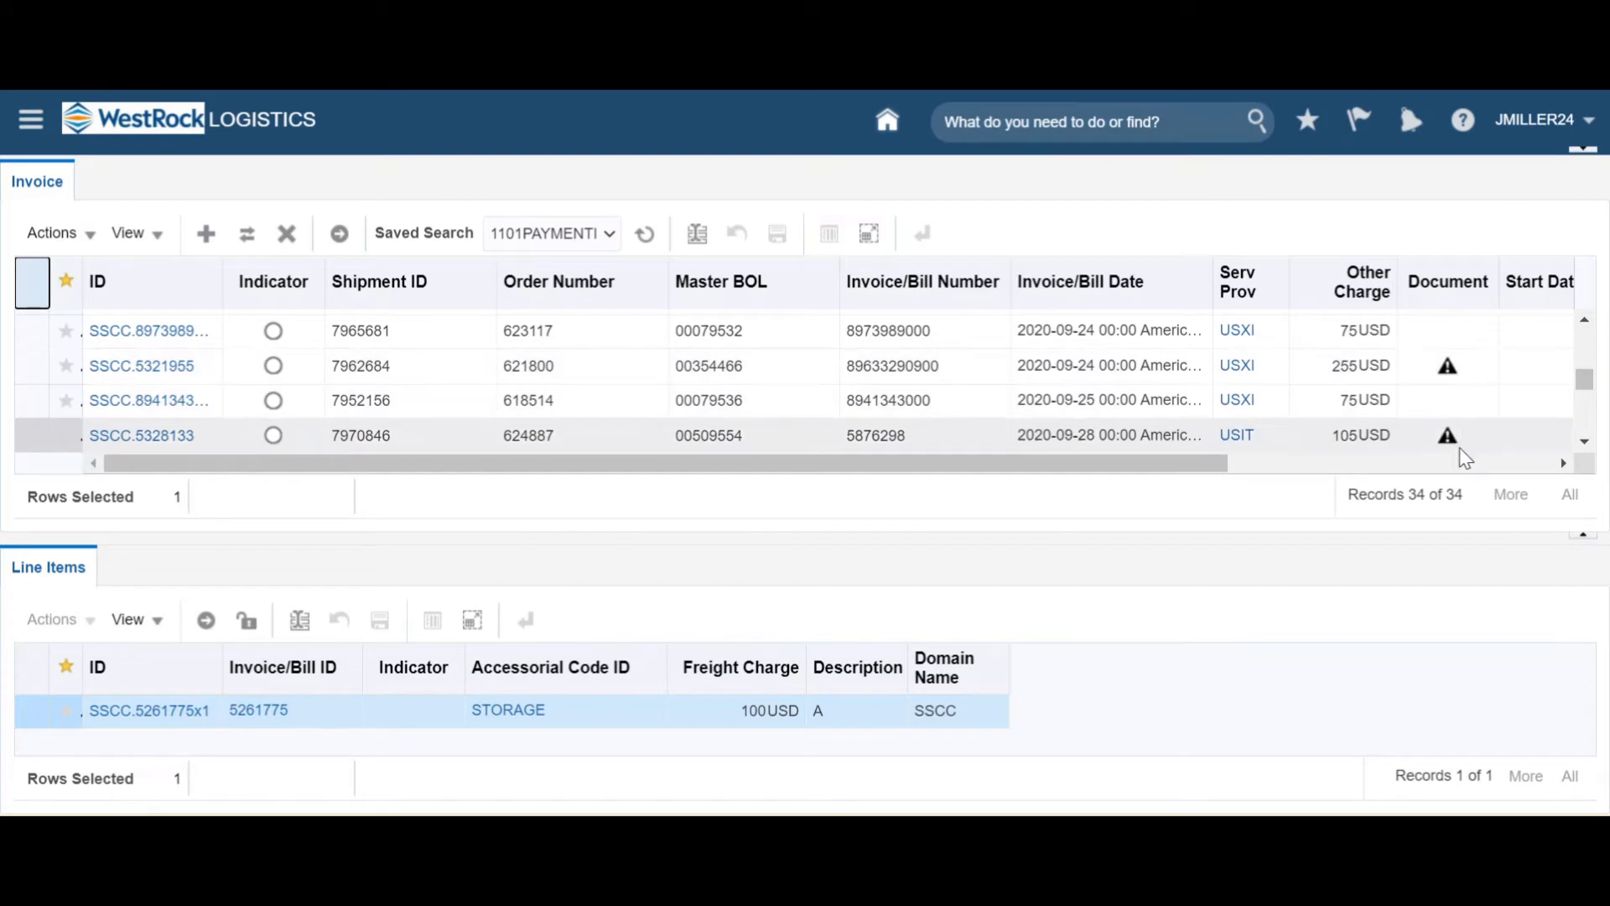
pyautogui.moveTo(1585, 390); pyautogui.dragTo(1586, 342)
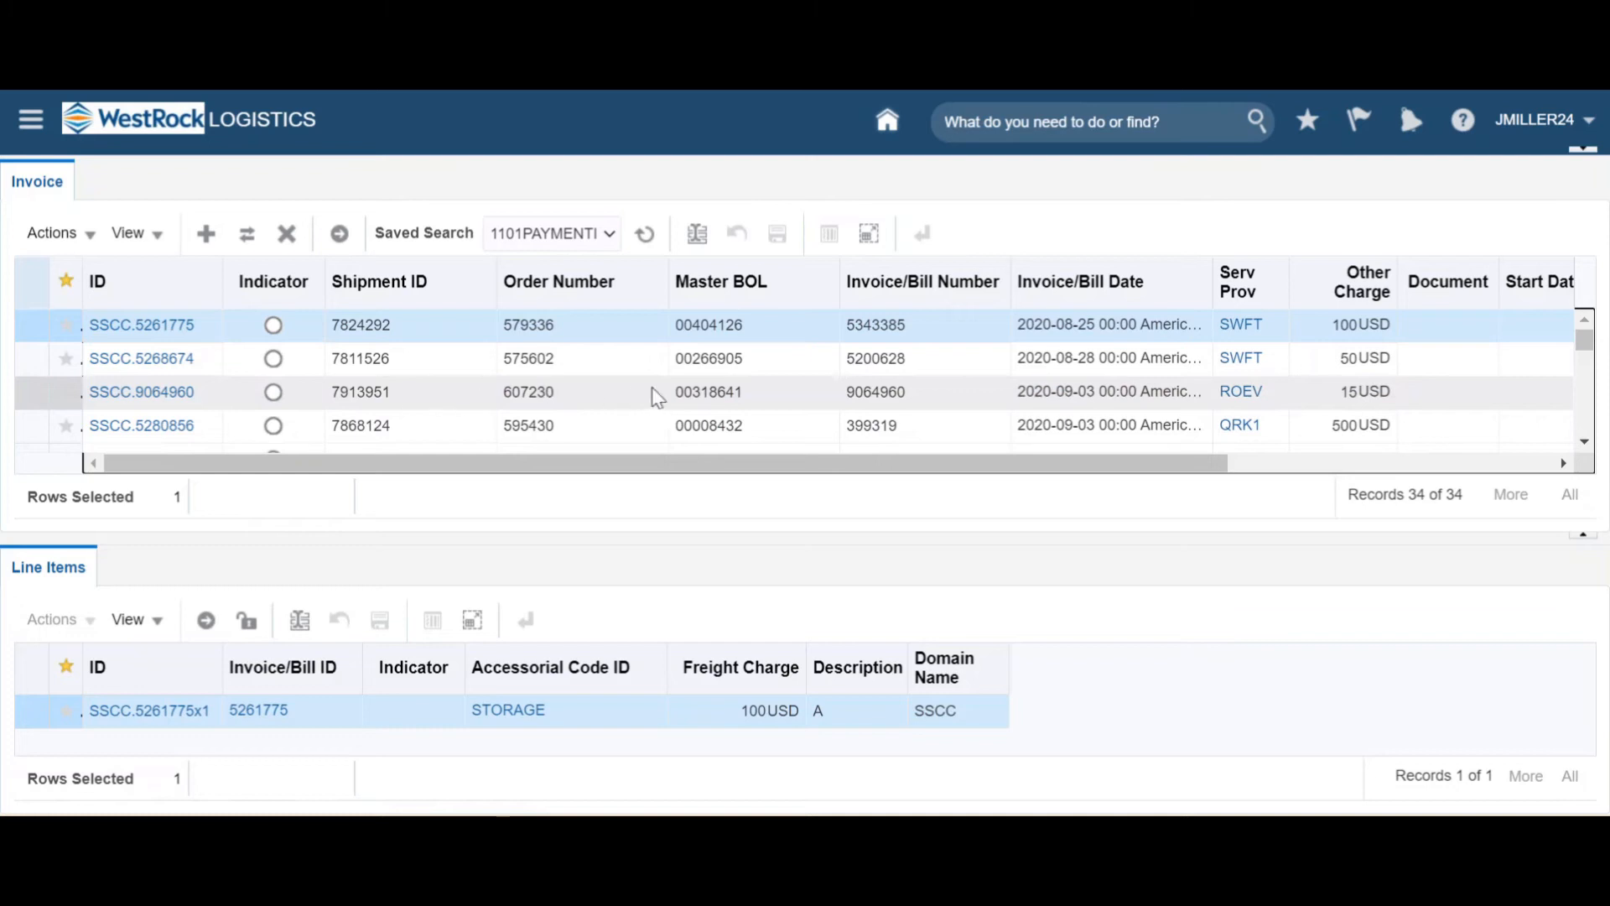
pyautogui.click(408, 394)
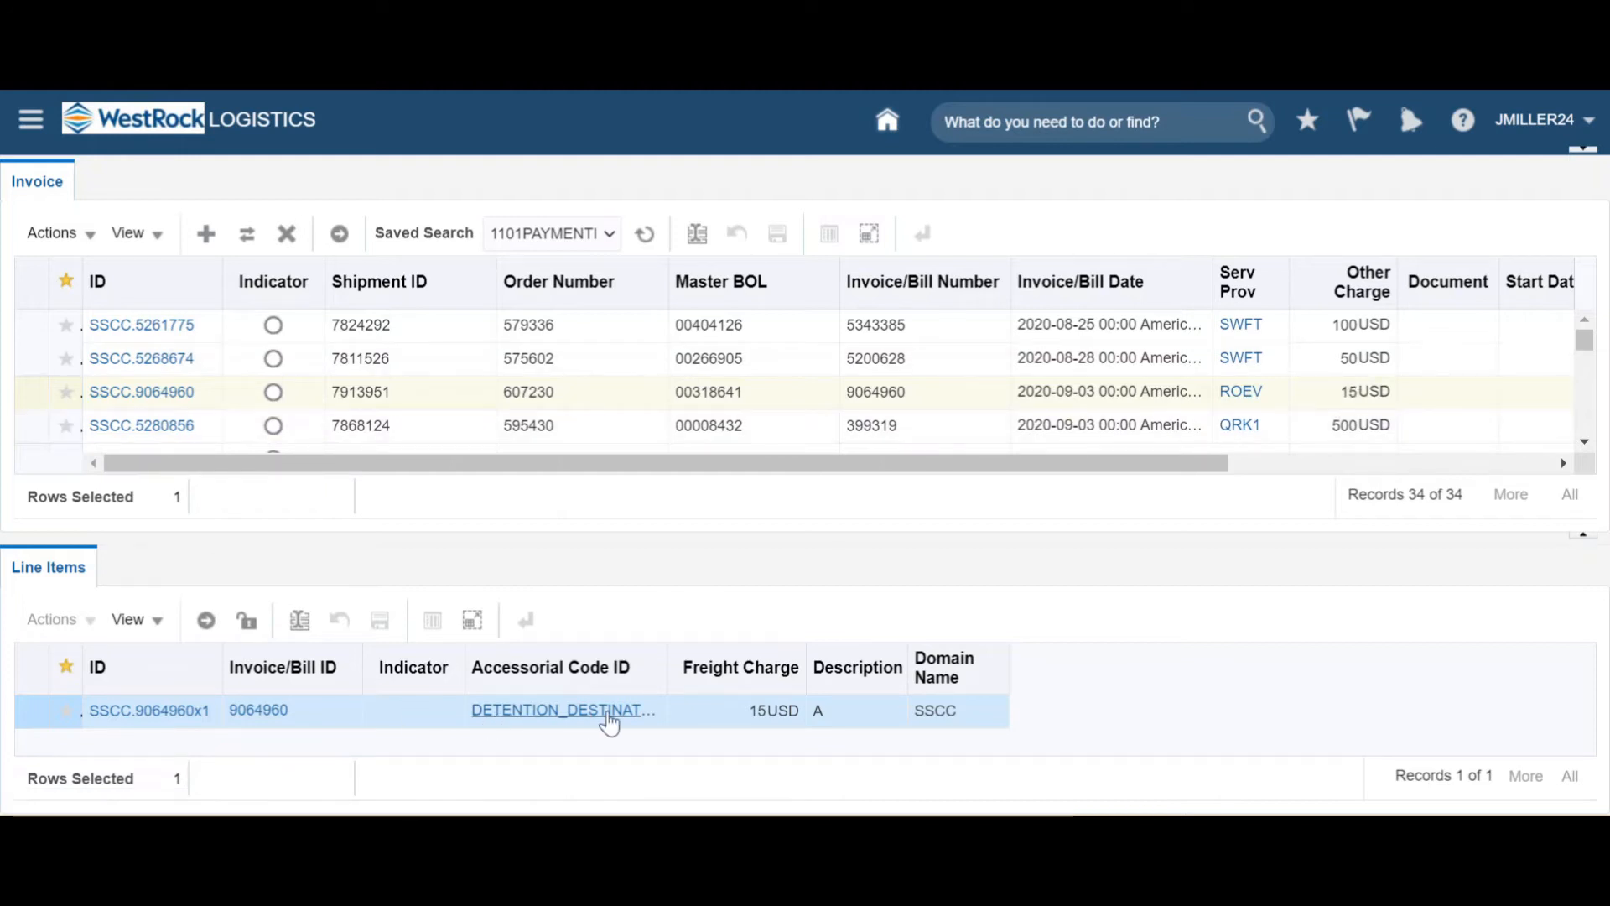
pyautogui.moveTo(671, 665); pyautogui.dragTo(742, 665)
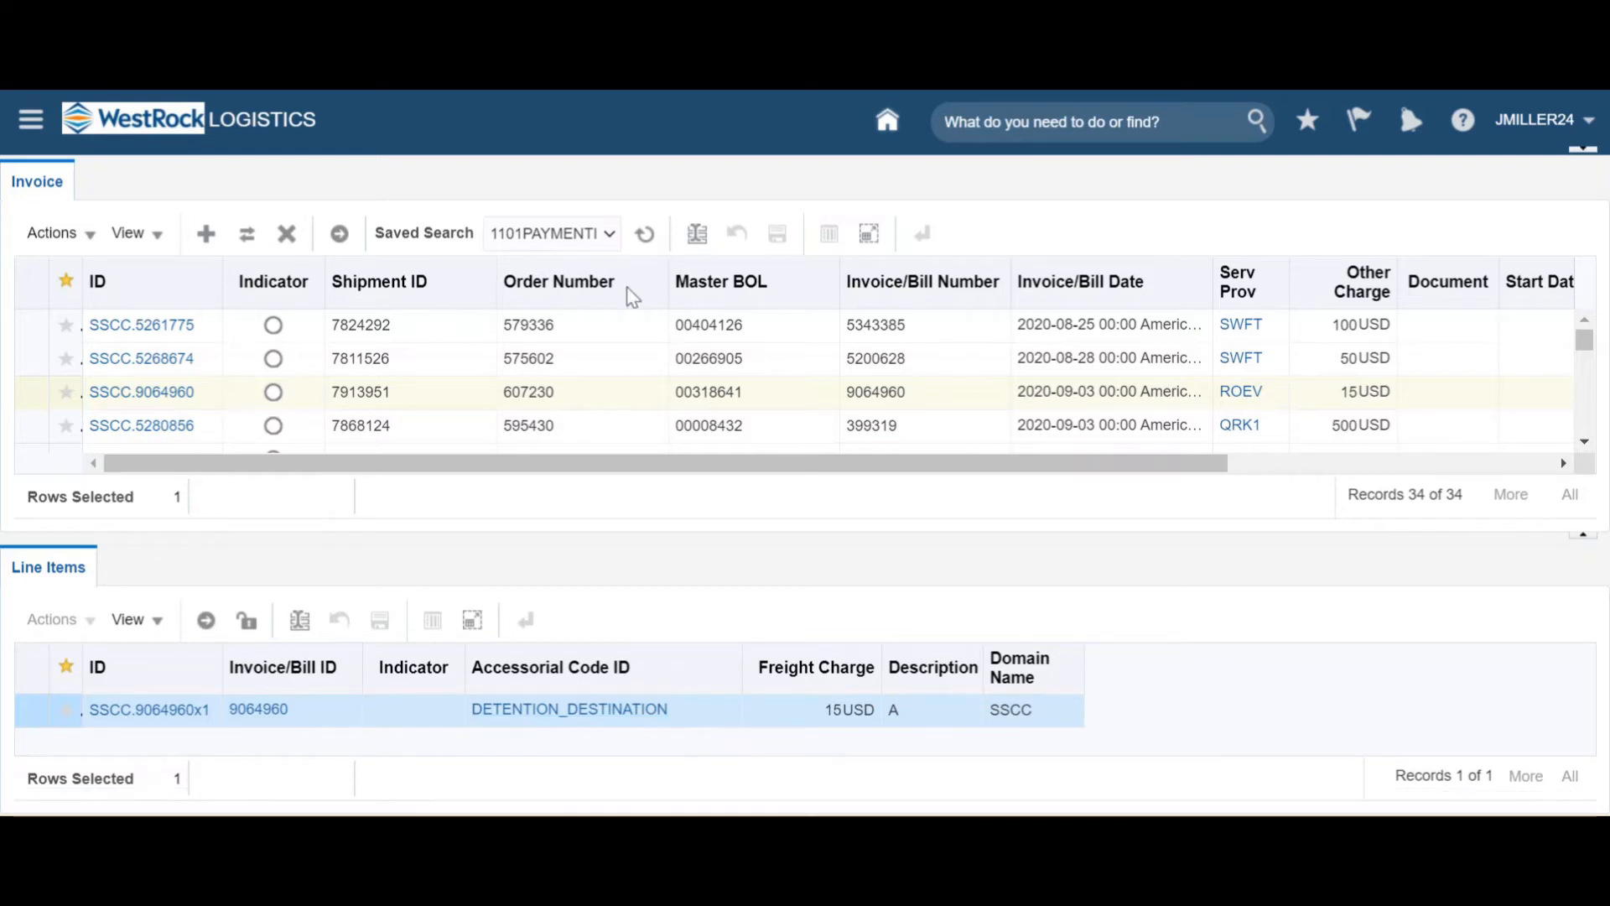
# Switch to Photos to consult the accessorial code descriptions and their source or destination cost, and close the image.
pyautogui.hotkey('alt', 'Tab')
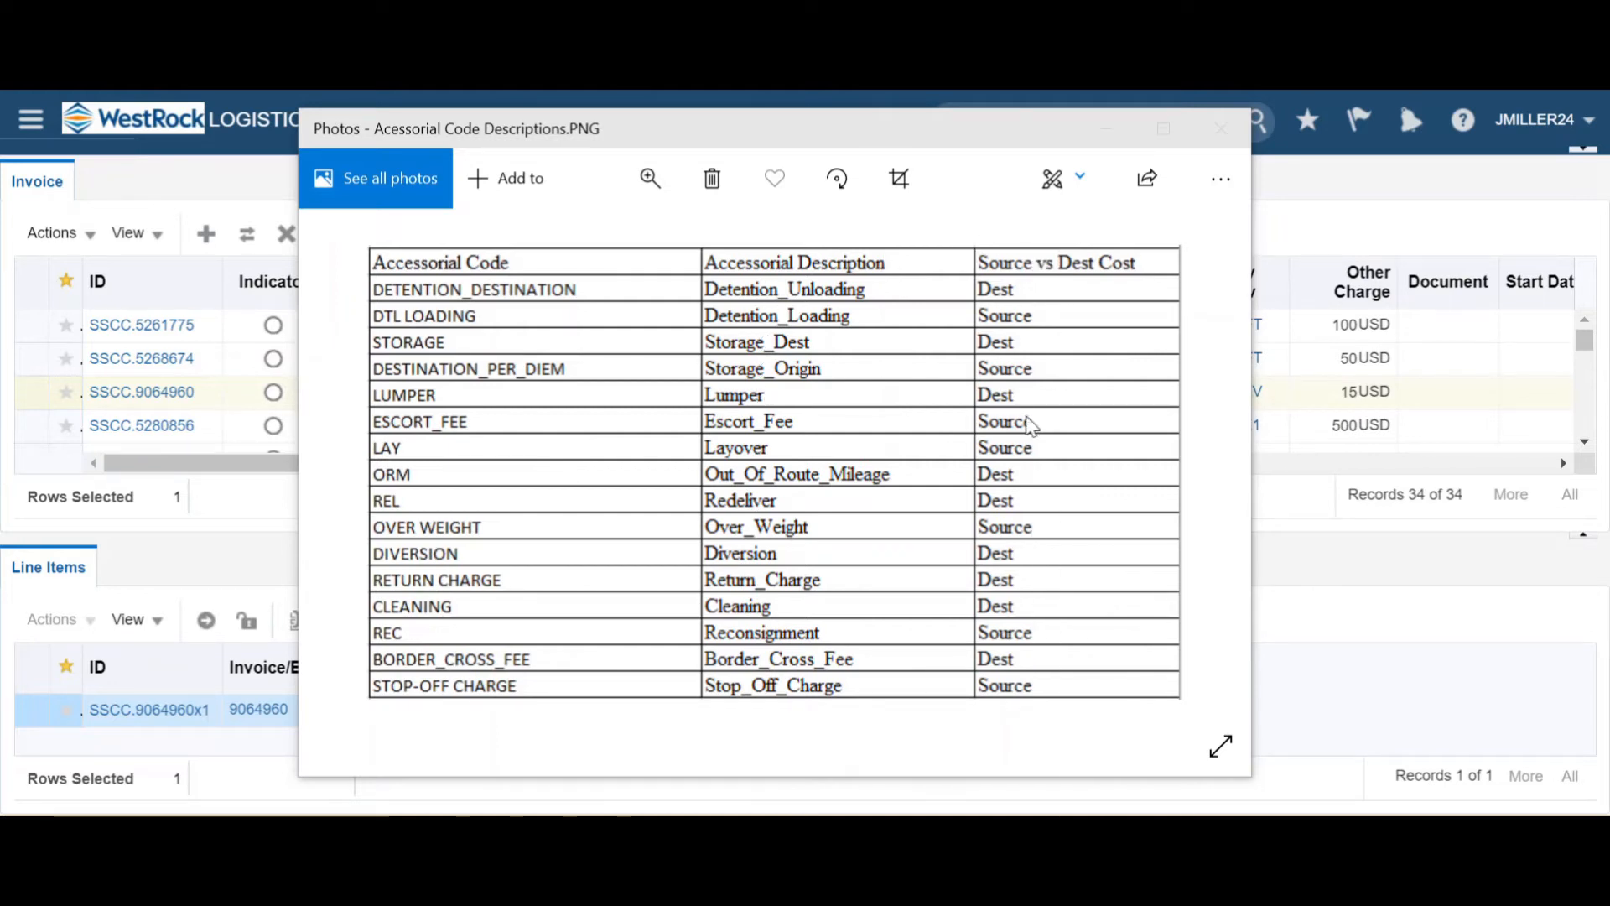
pyautogui.click(1221, 128)
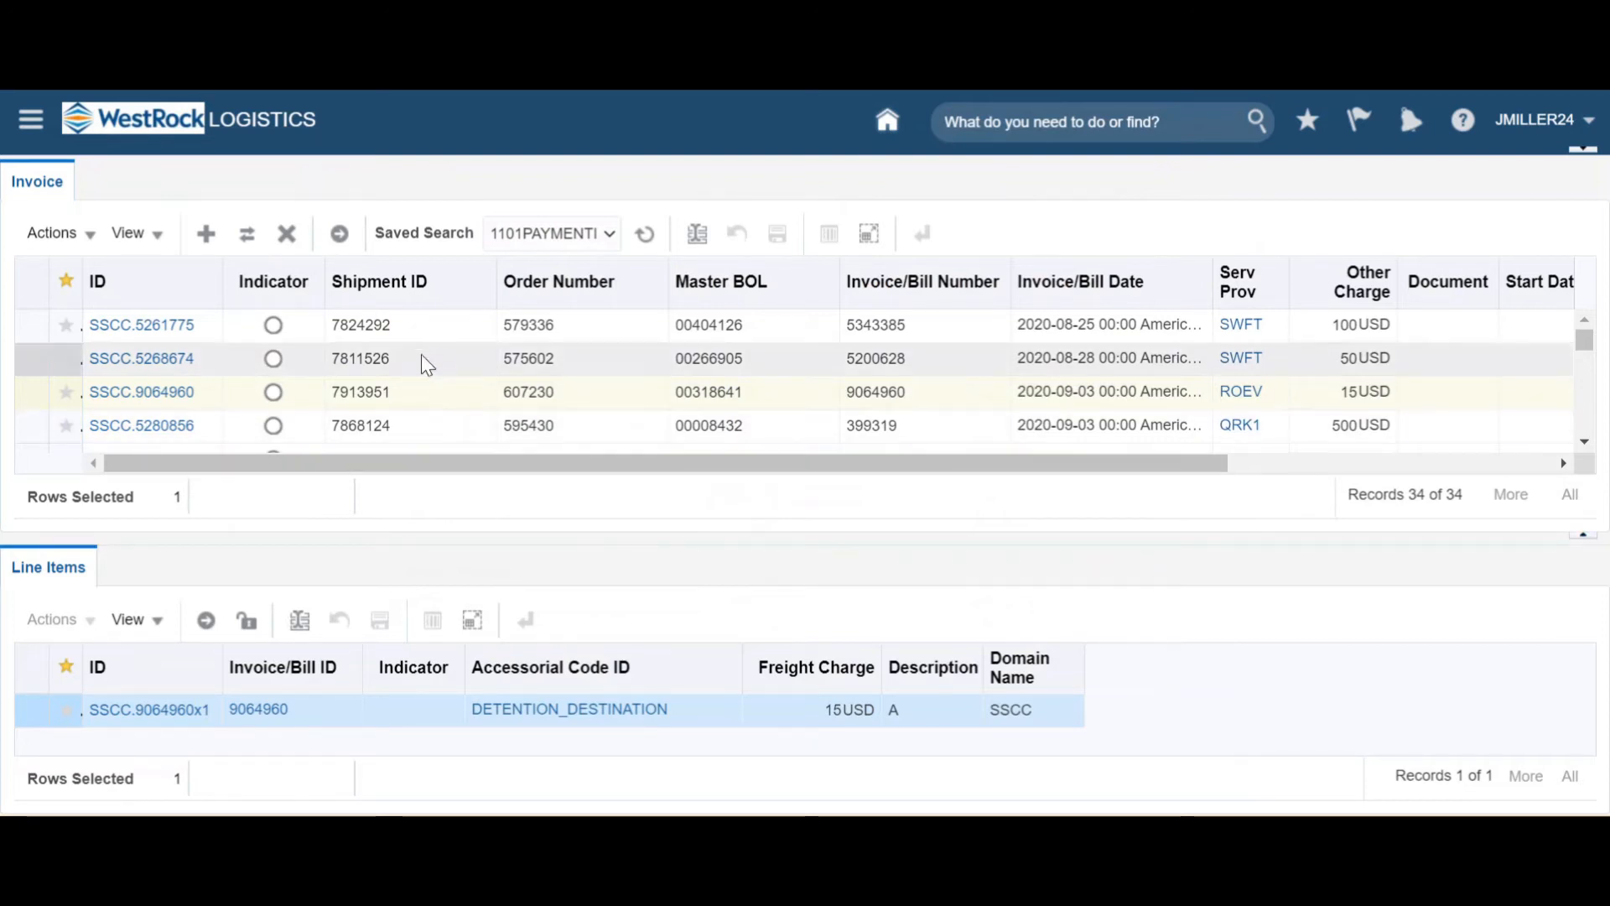
# Approve the 100 USD SWFT invoice with the STORAGE accessorial, leaving the approval note empty.
pyautogui.click(412, 330)
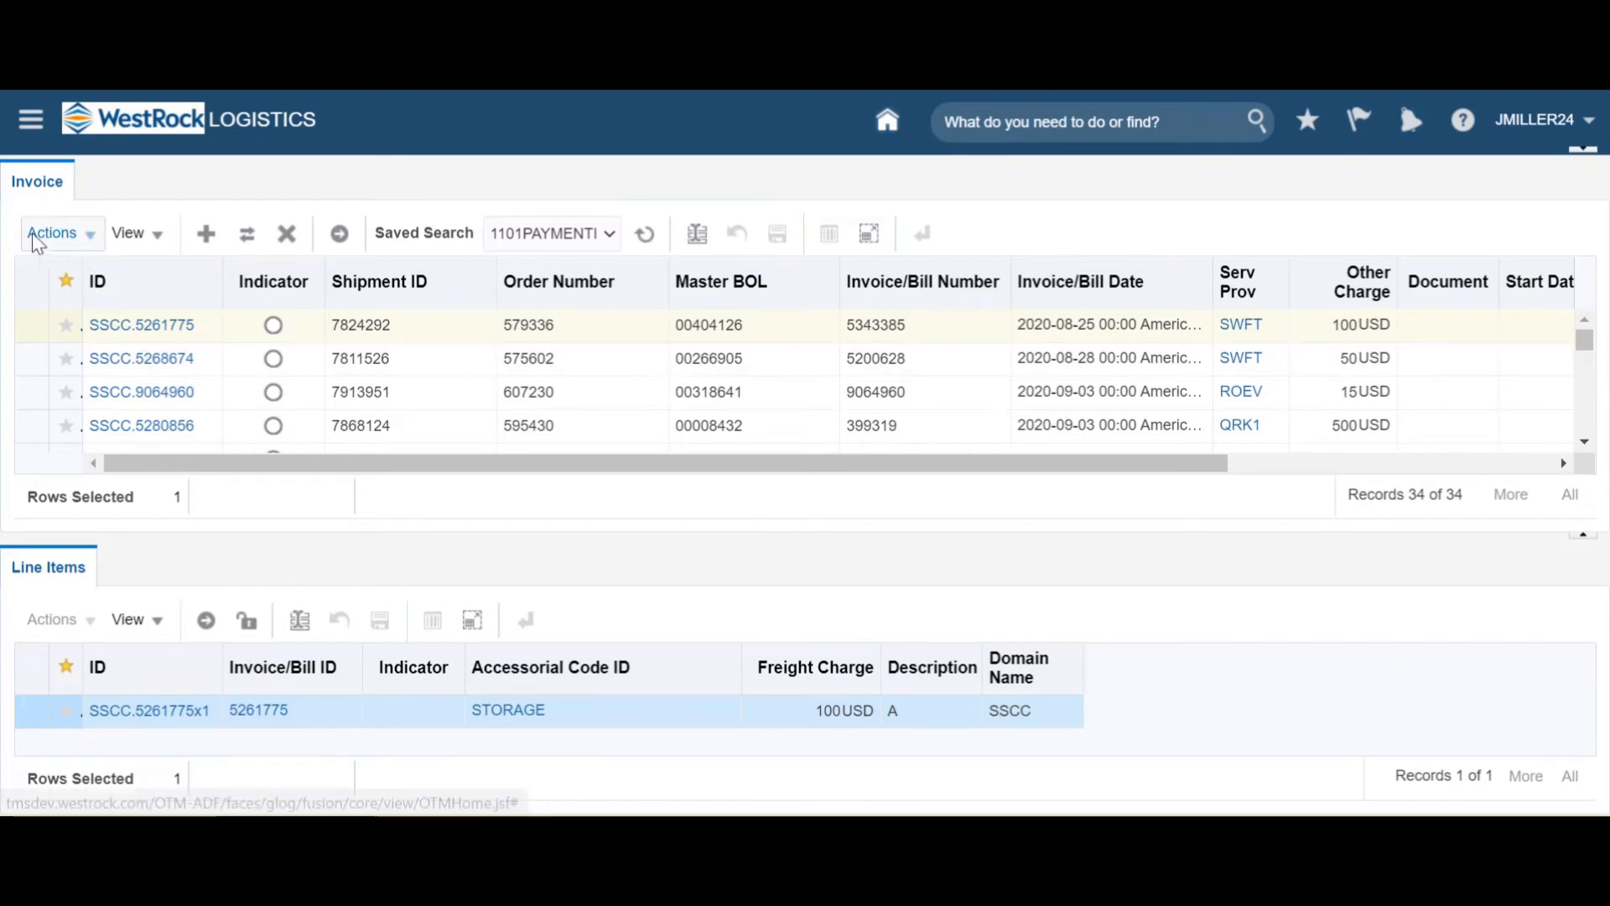
pyautogui.click(89, 239)
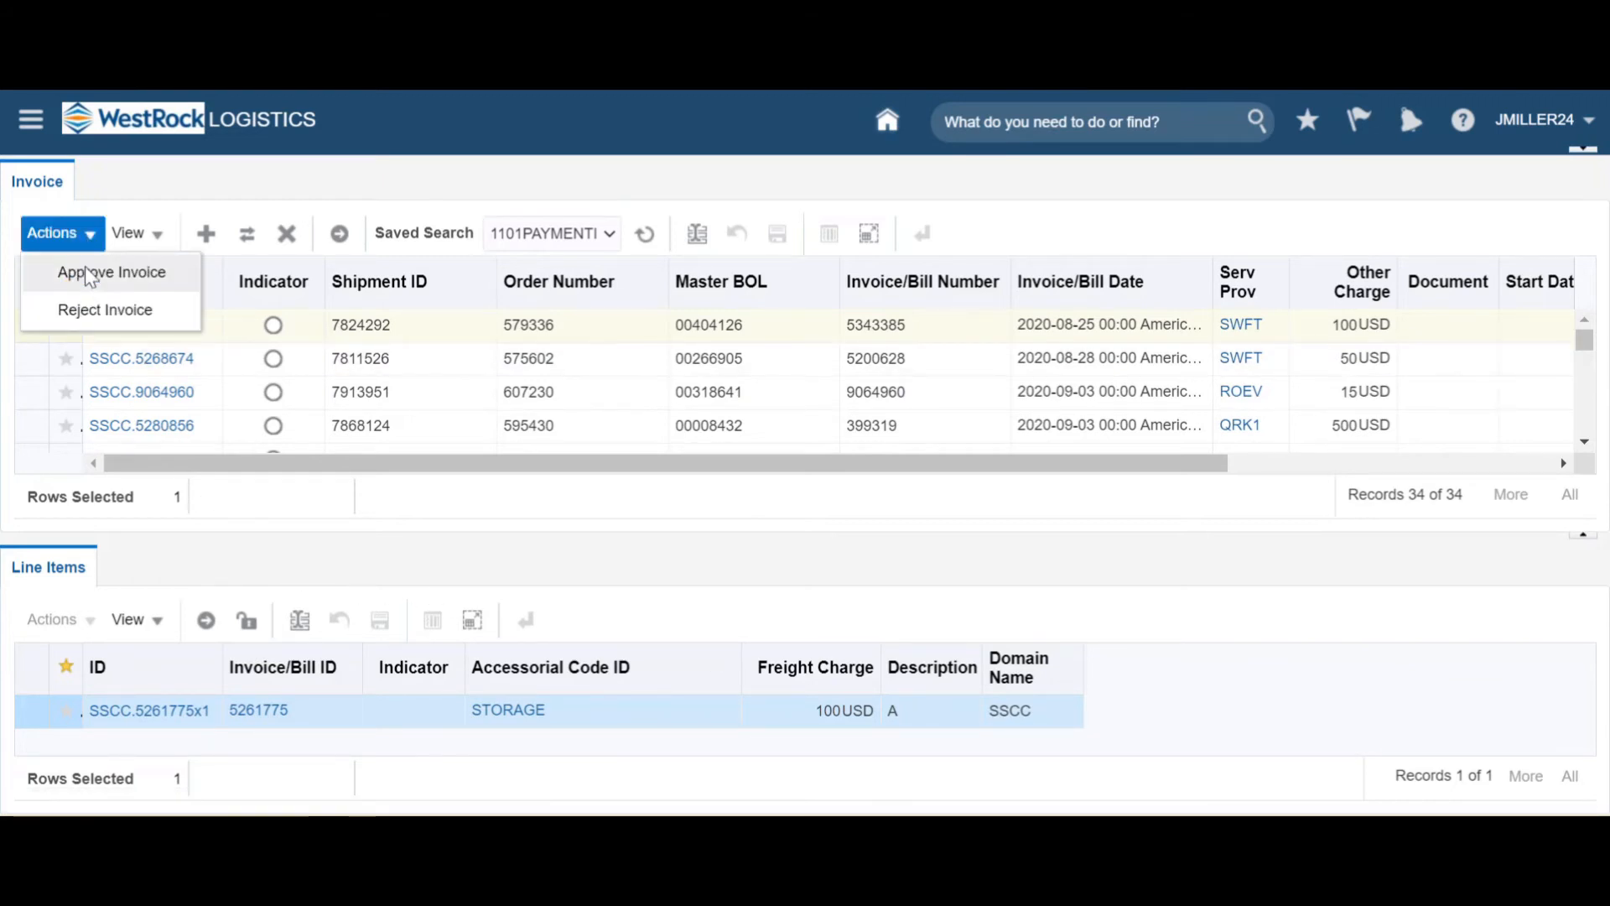
pyautogui.click(86, 277)
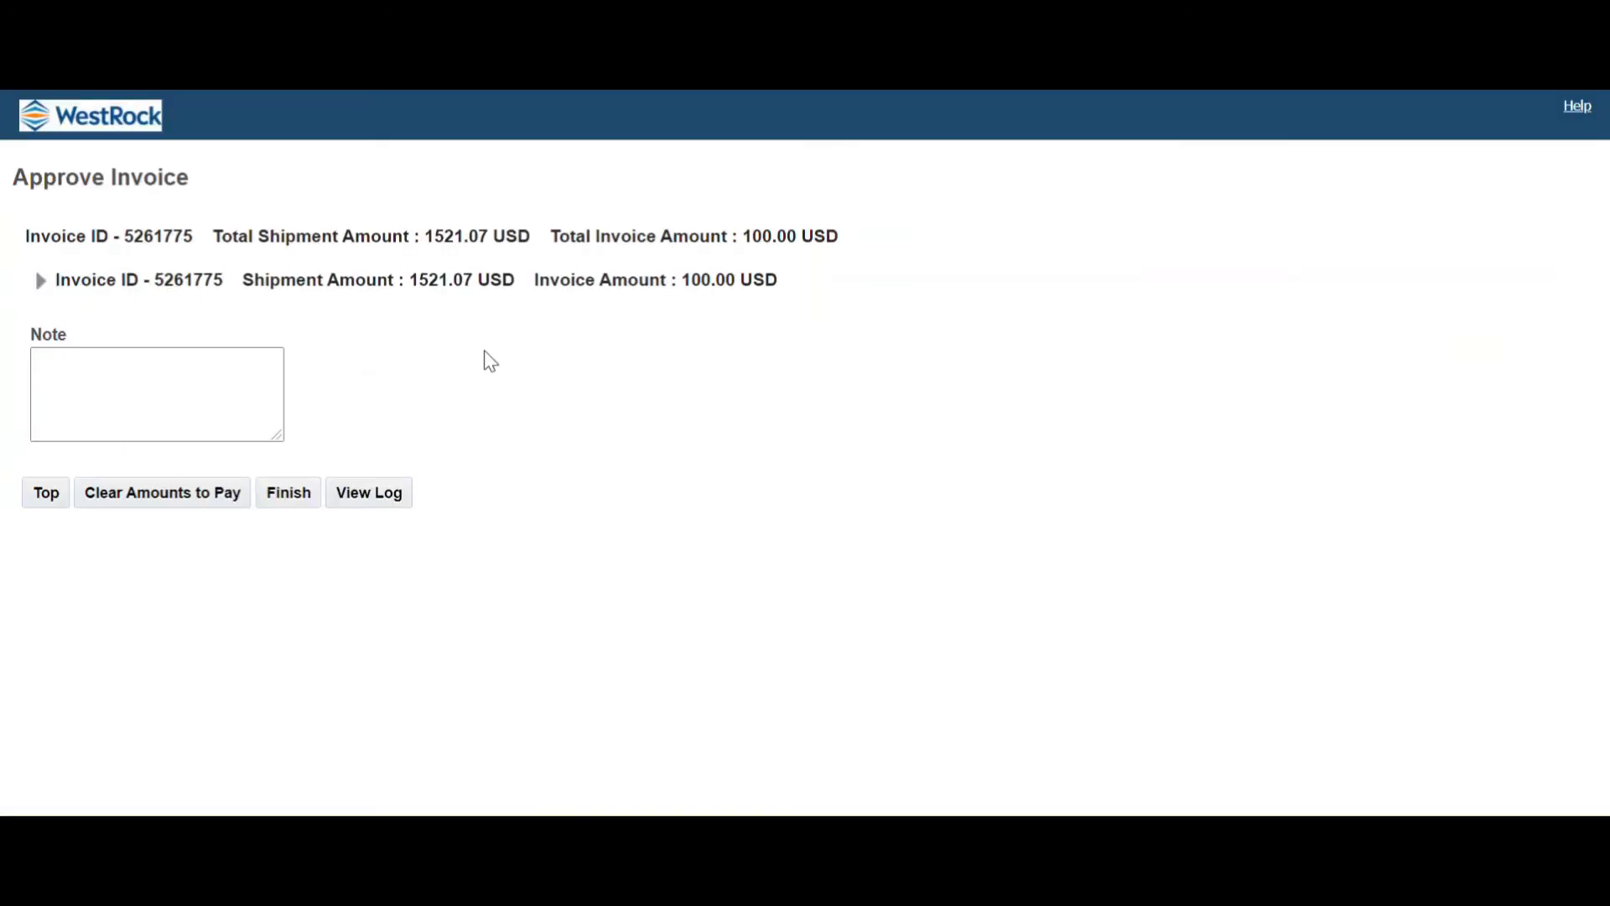
pyautogui.click(289, 500)
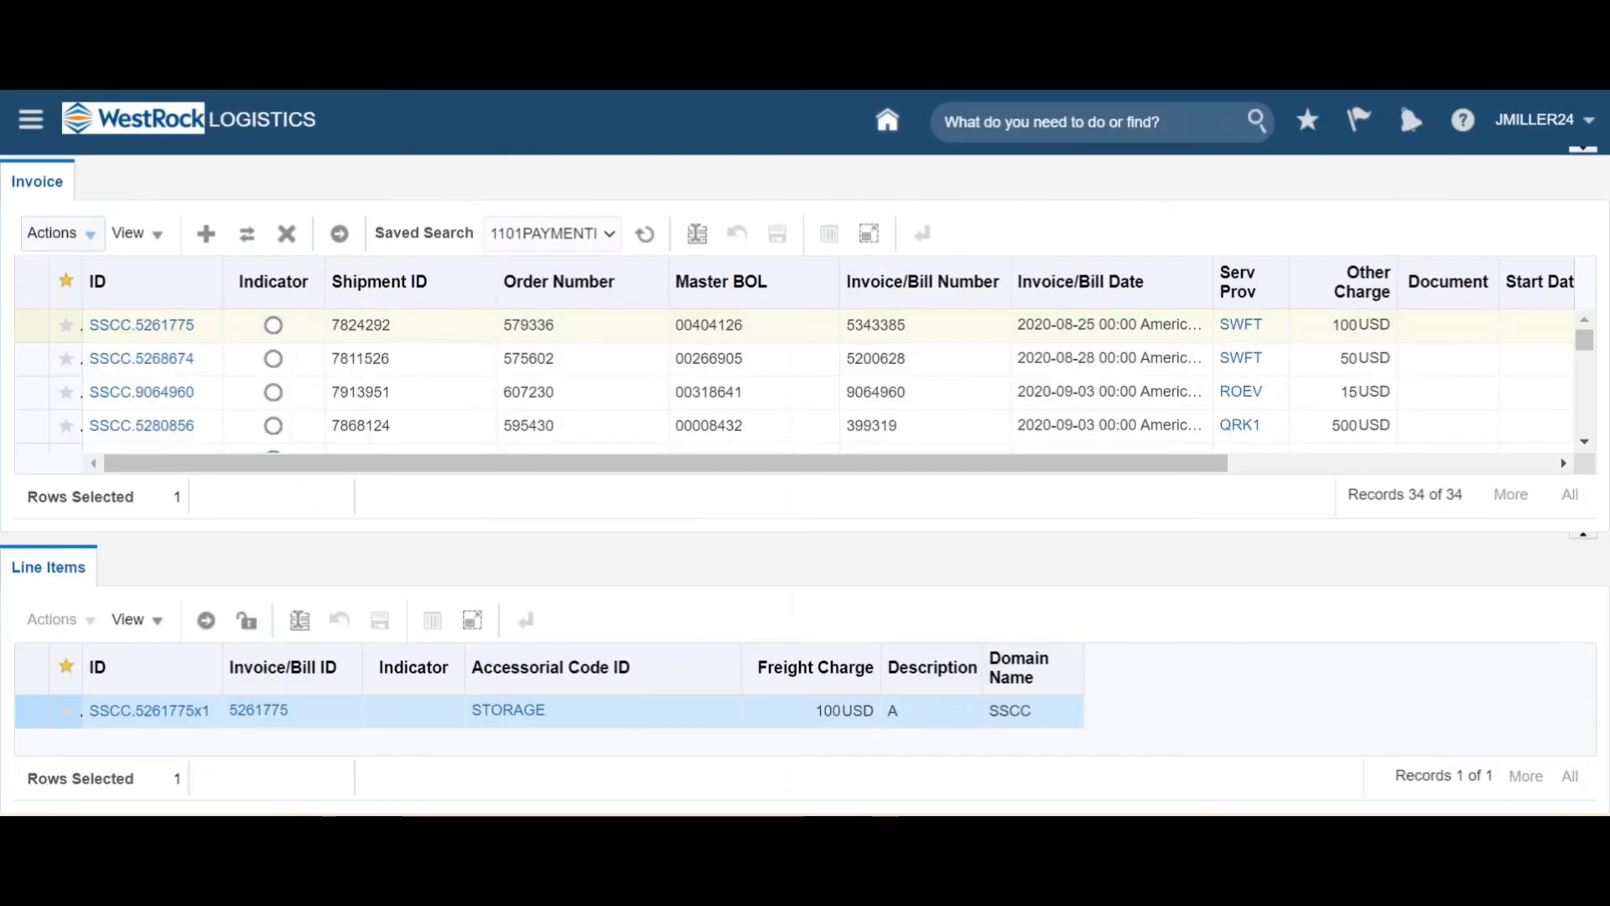
# Reselect the saved search 1101PAYMENTINQUIRIES_INV_WB and refresh the invoice list.
pyautogui.click(541, 243)
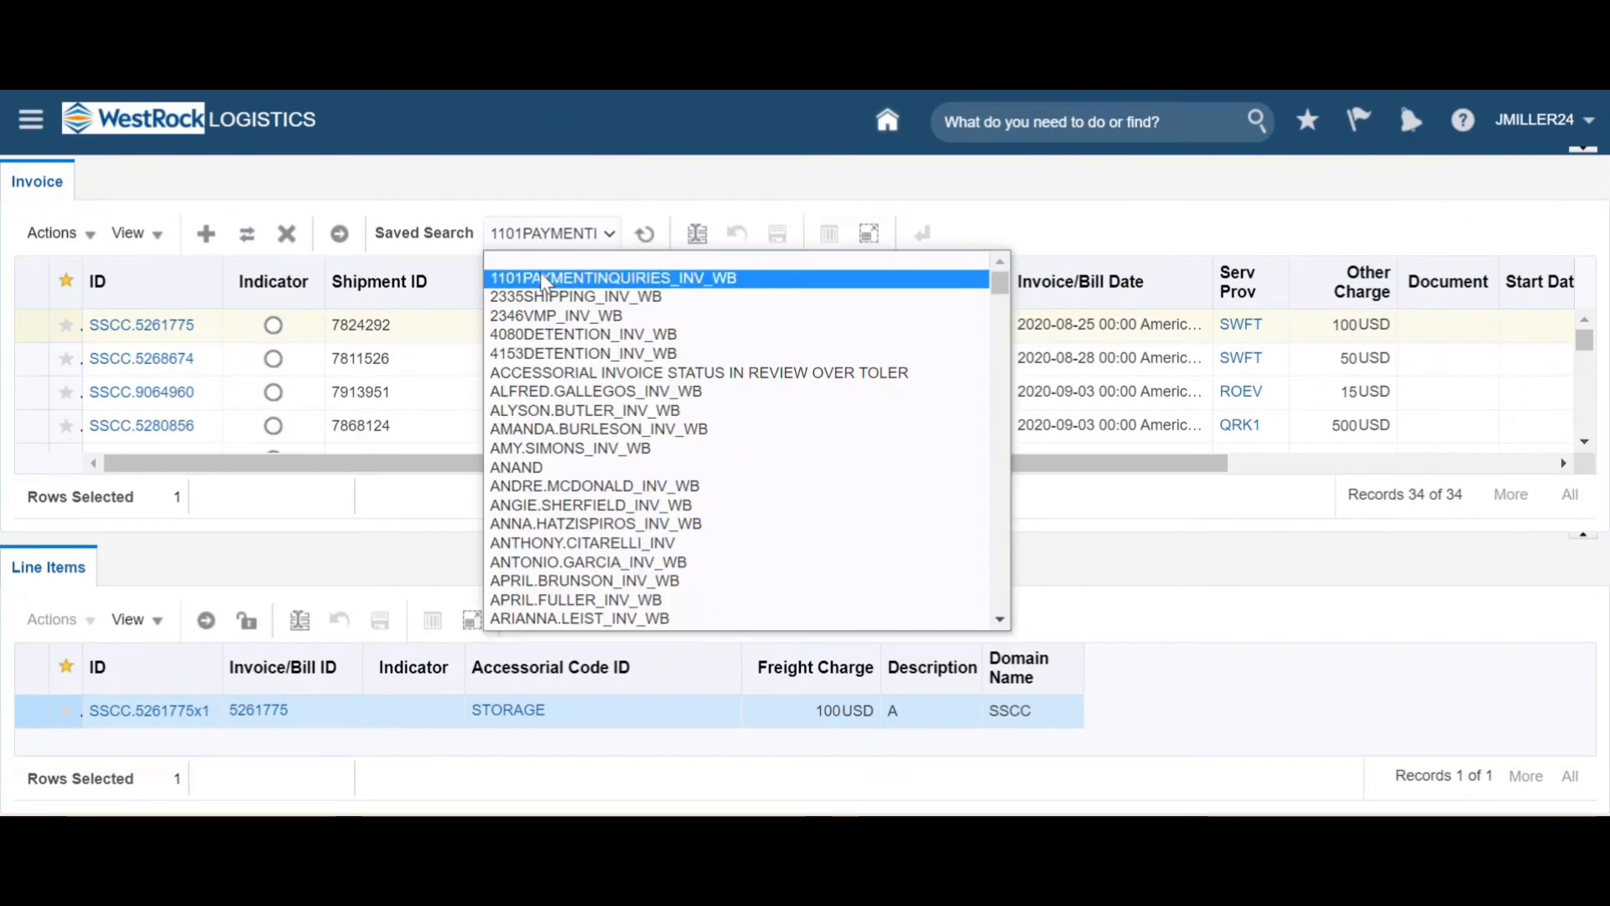
pyautogui.click(546, 273)
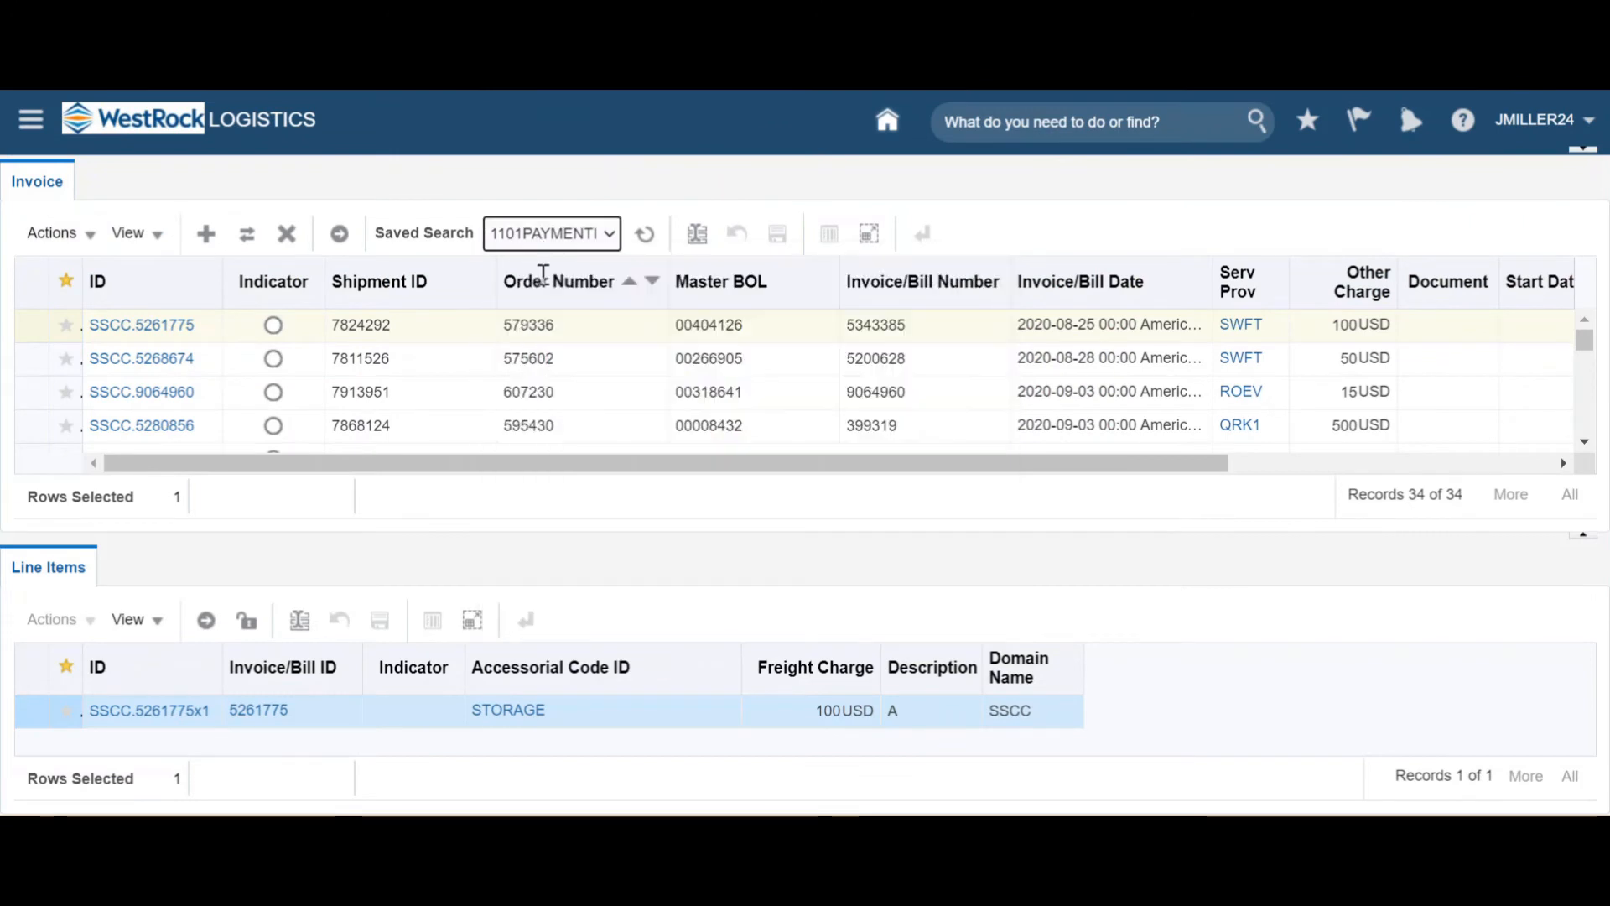
pyautogui.click(644, 235)
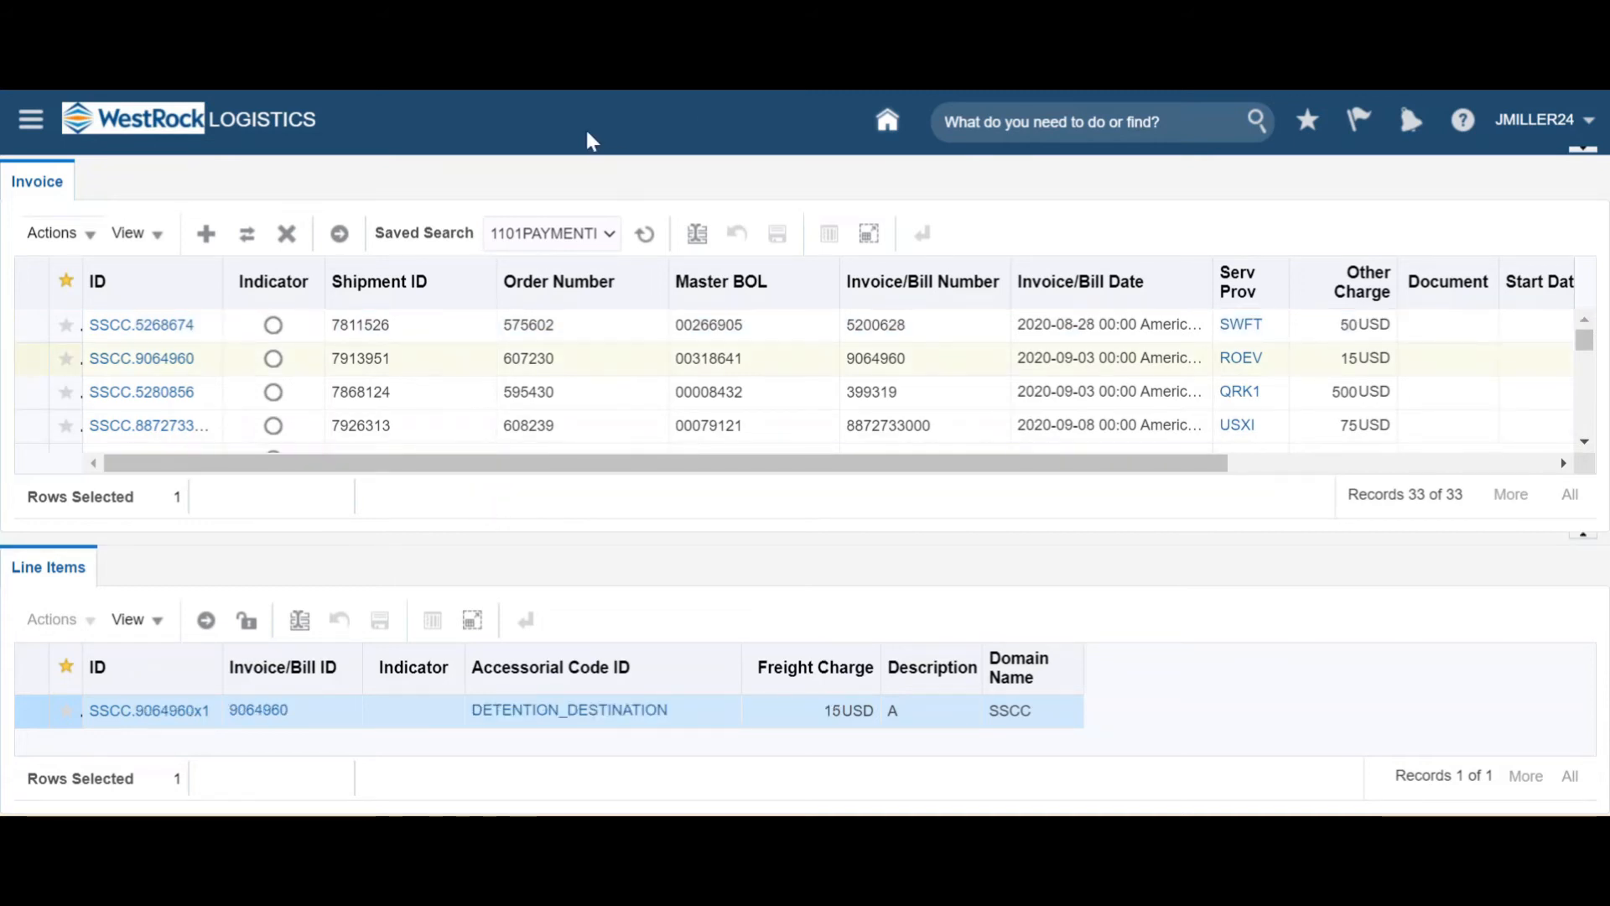
# Reject the 15 USD ROEV detention invoice with the note "Truck arrived at X:XX time. Detention not valid." and refresh the invoice list.
pyautogui.click(367, 365)
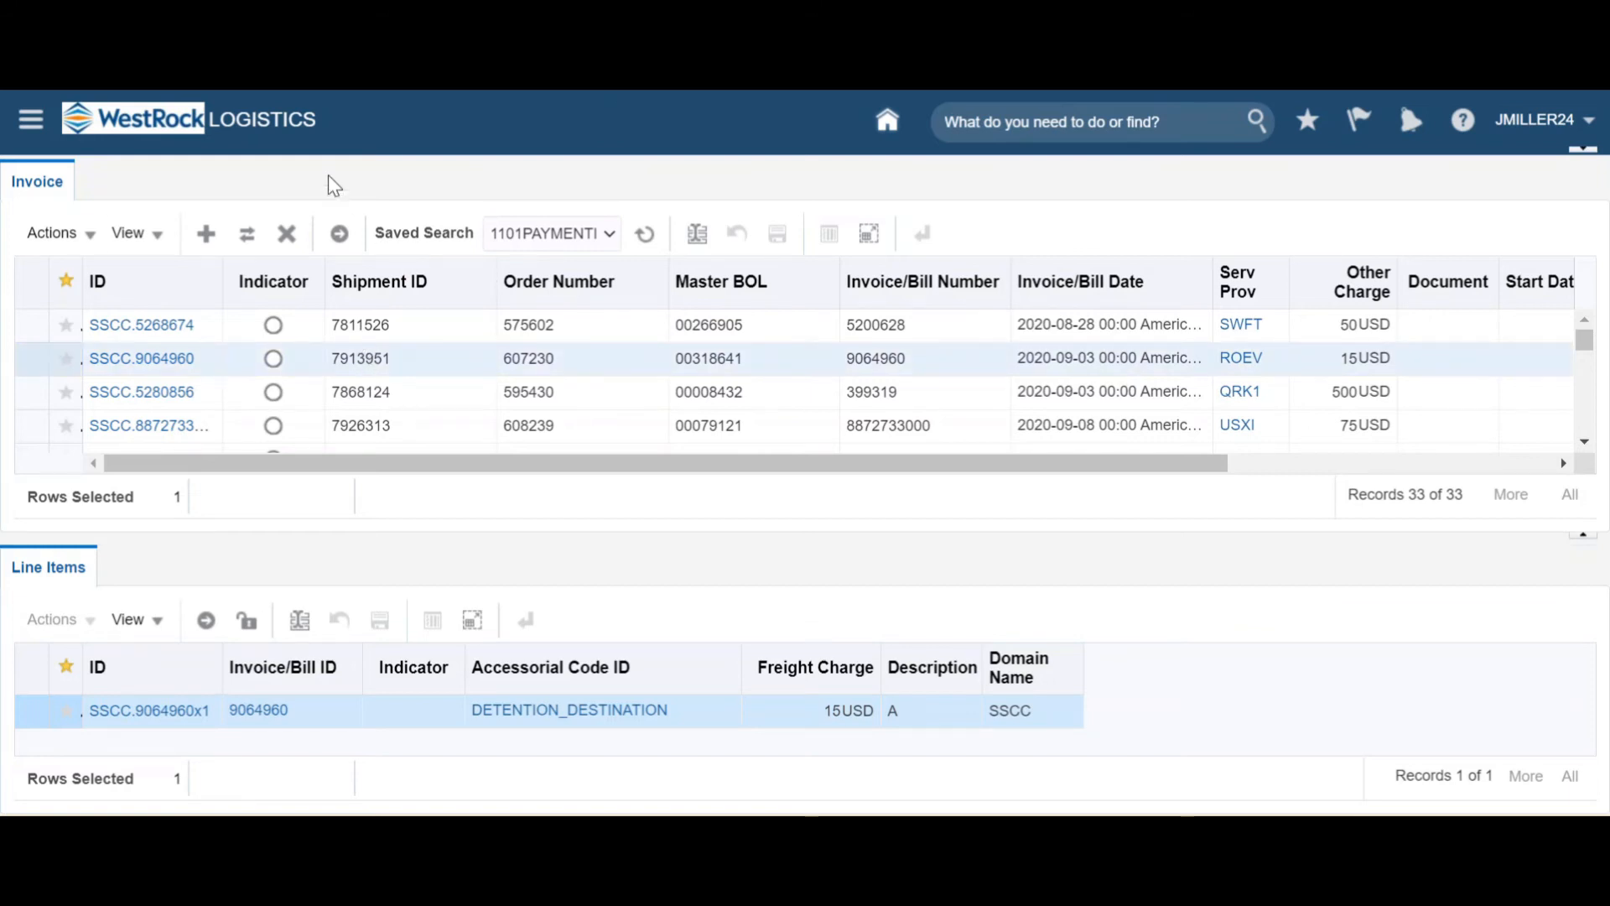
pyautogui.click(72, 240)
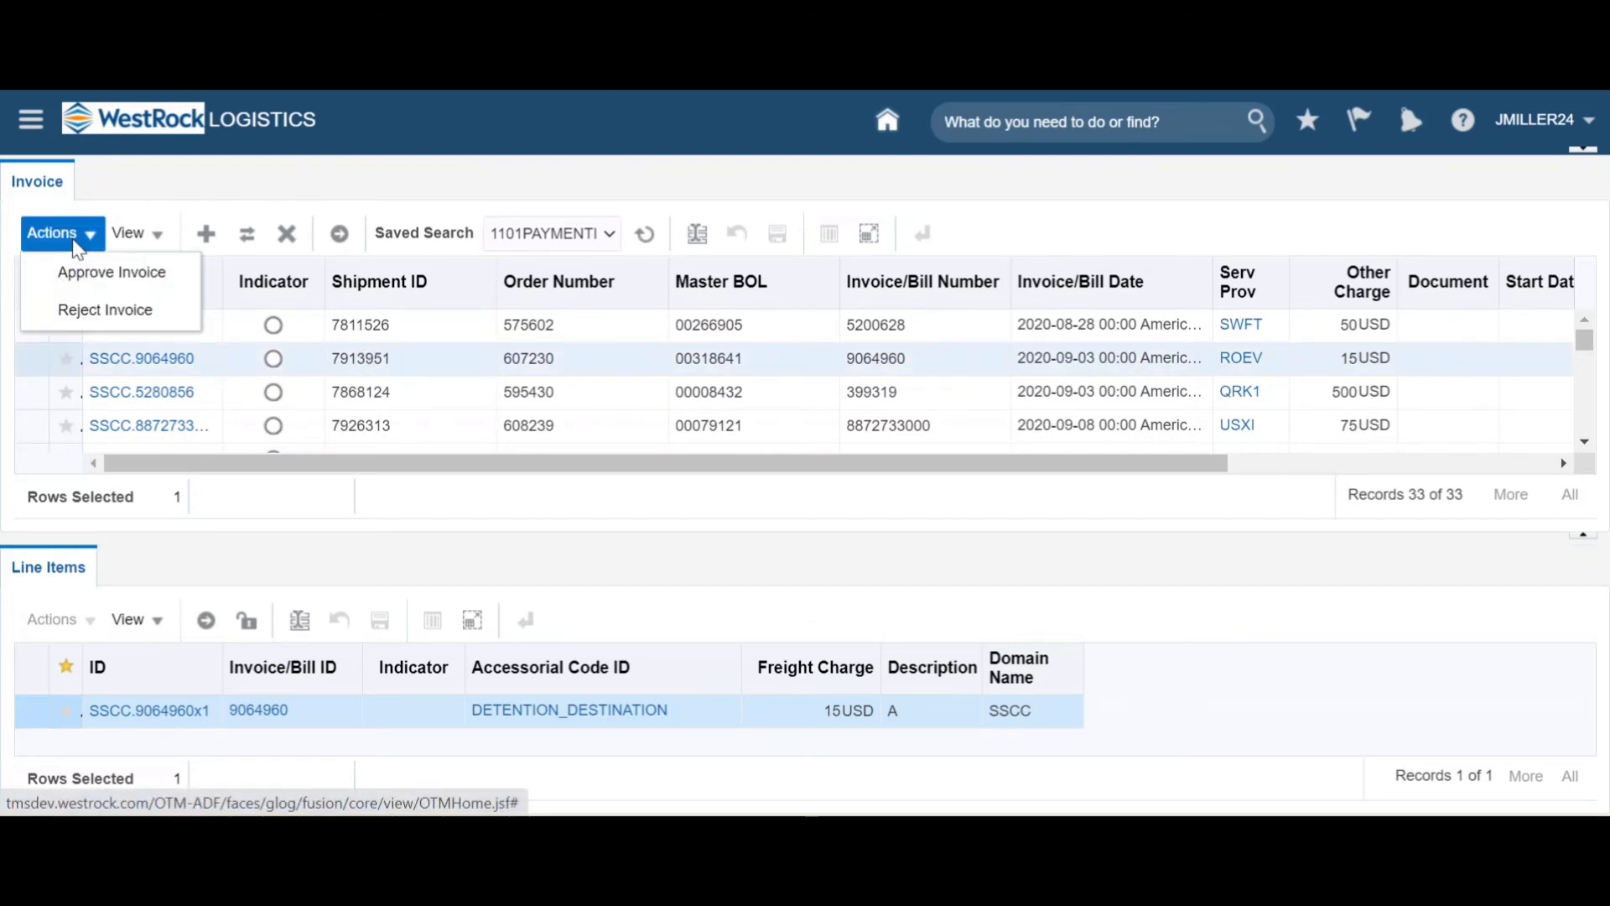
pyautogui.click(107, 311)
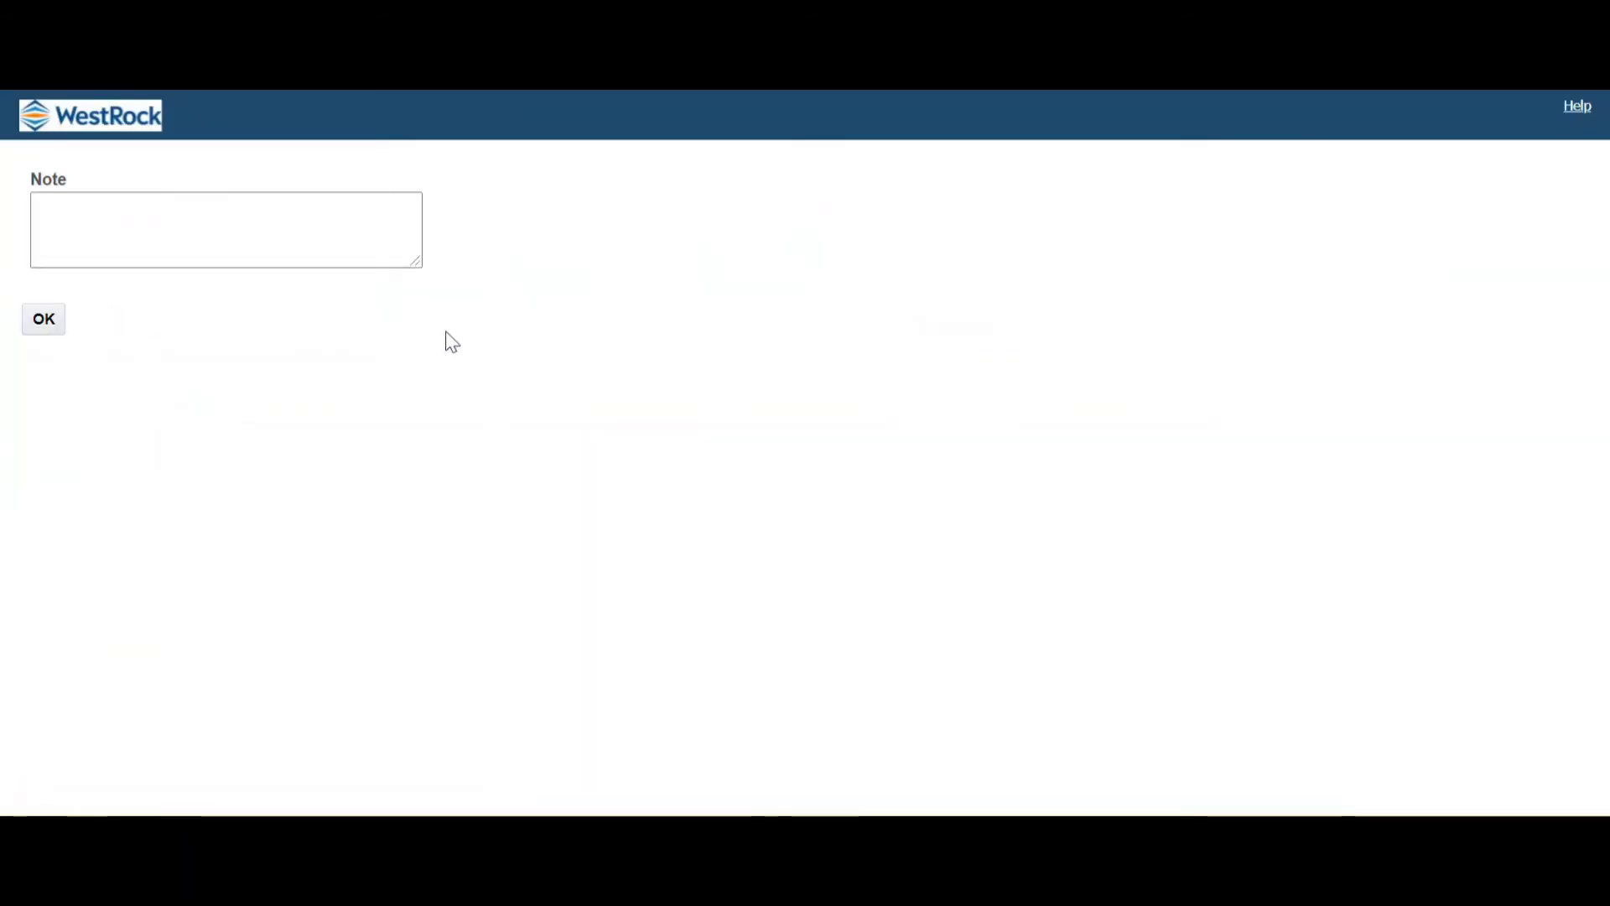
pyautogui.click(133, 216)
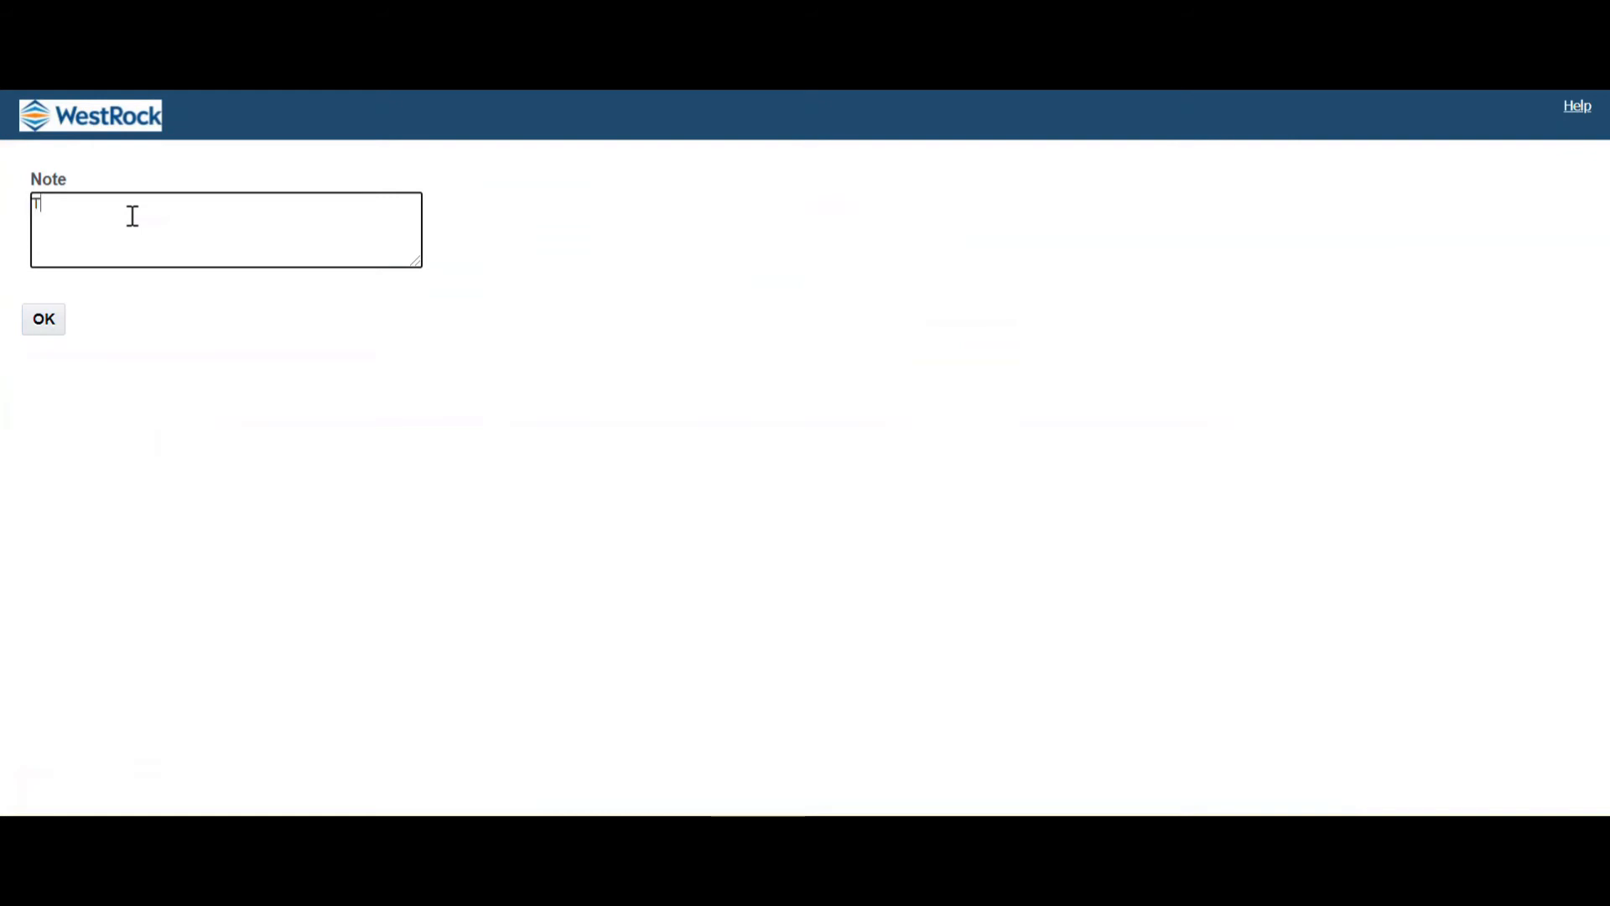
pyautogui.write('Truck arrive')
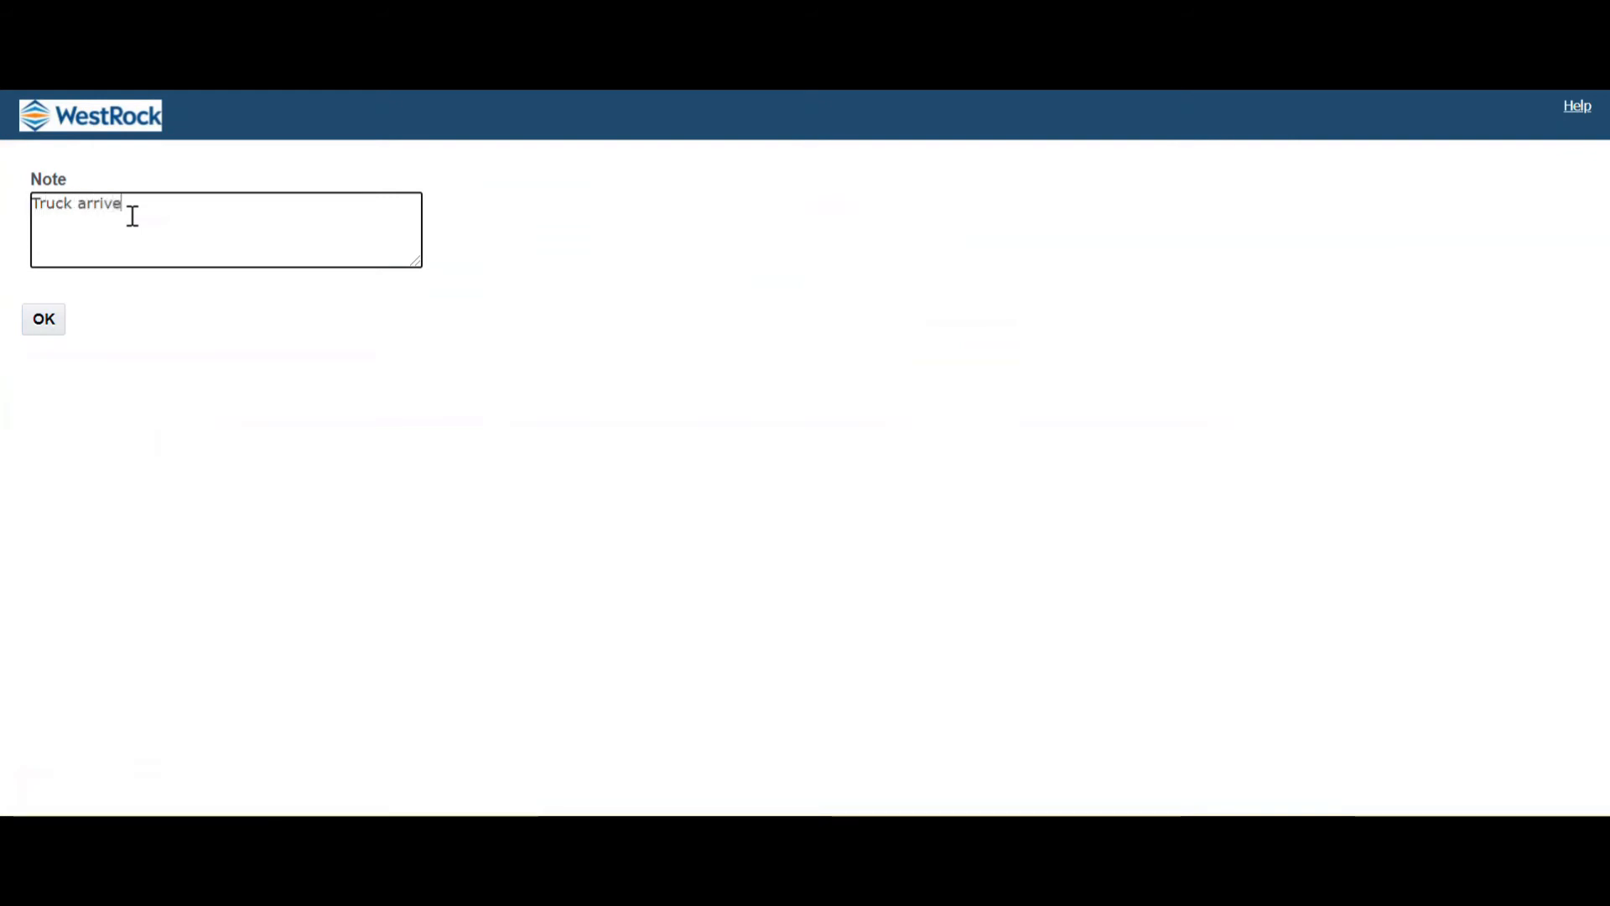
pyautogui.write('d at X:XX time.')
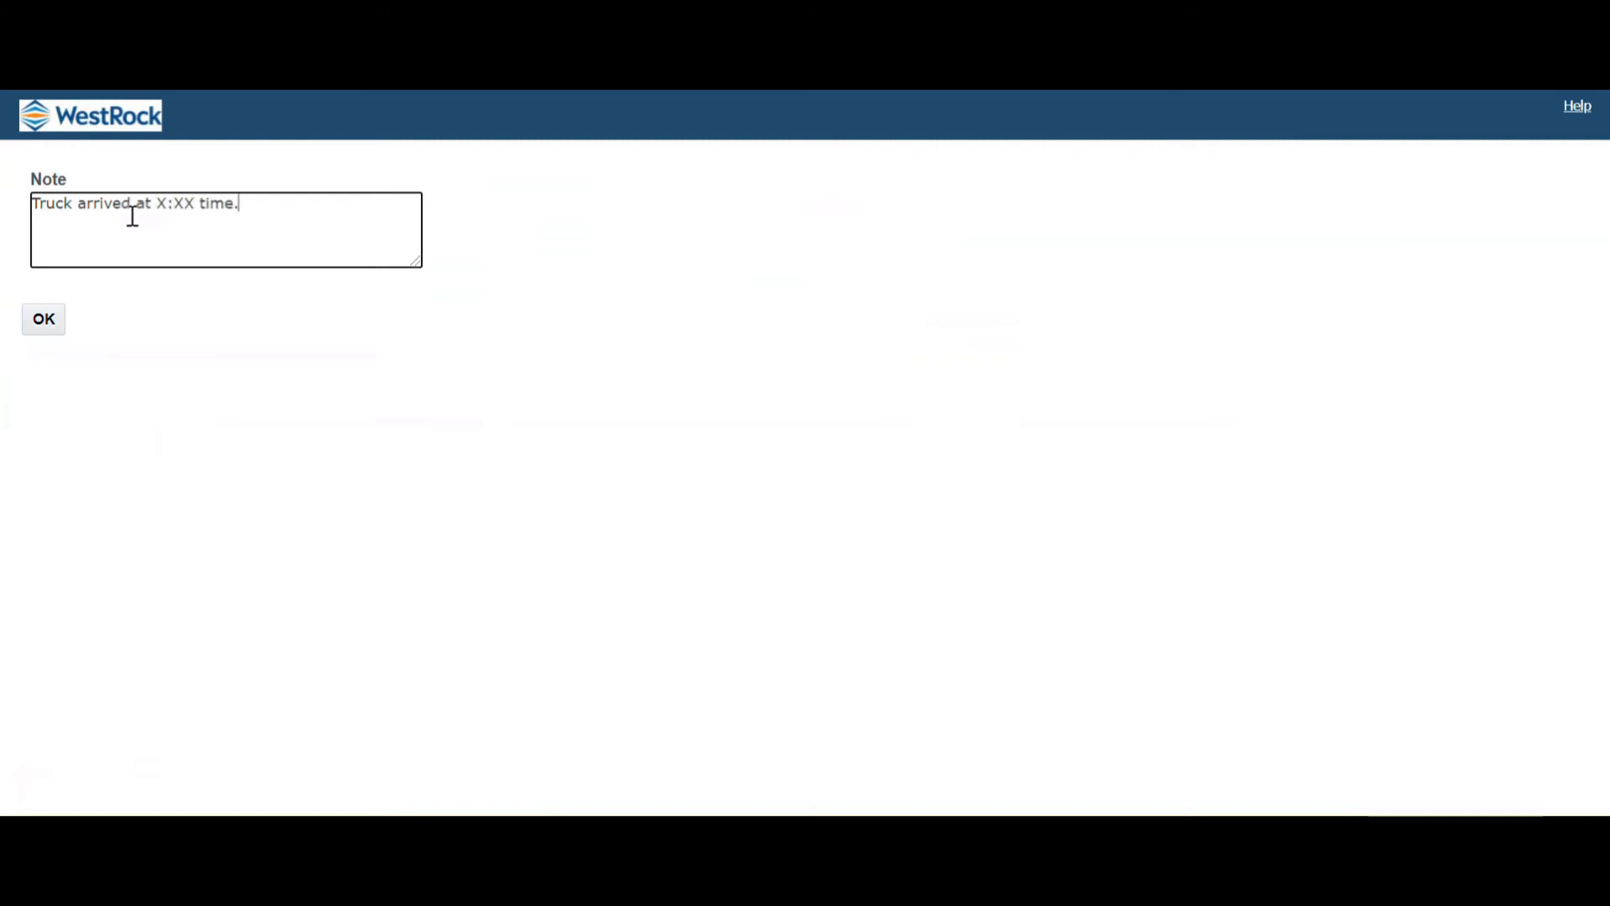
pyautogui.write(' Detention not valid.')
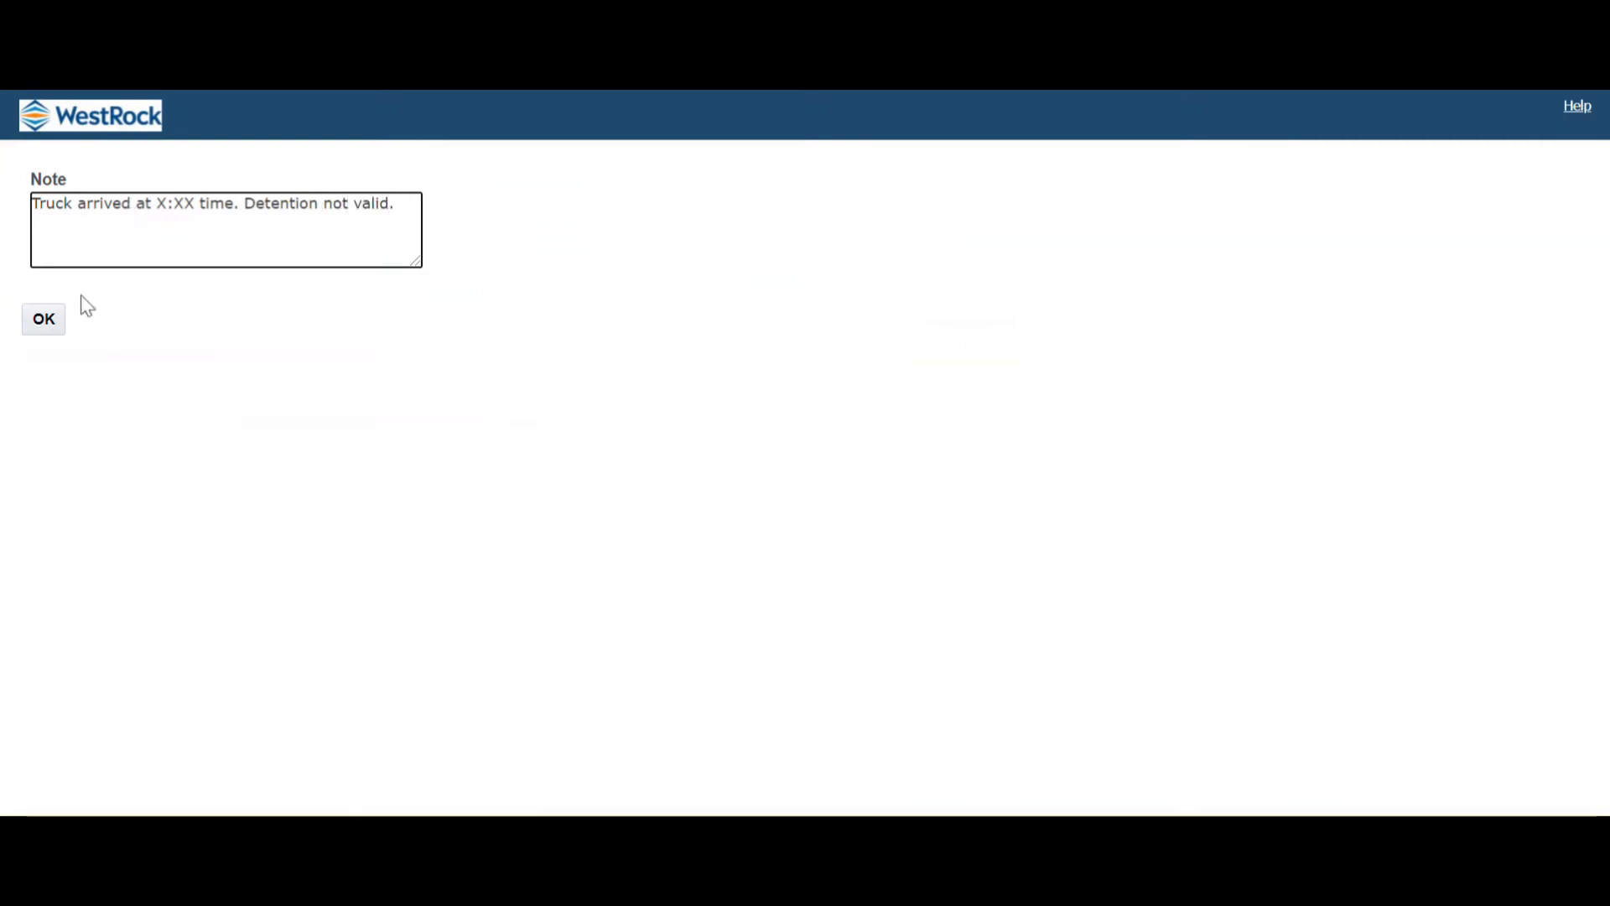
pyautogui.click(43, 320)
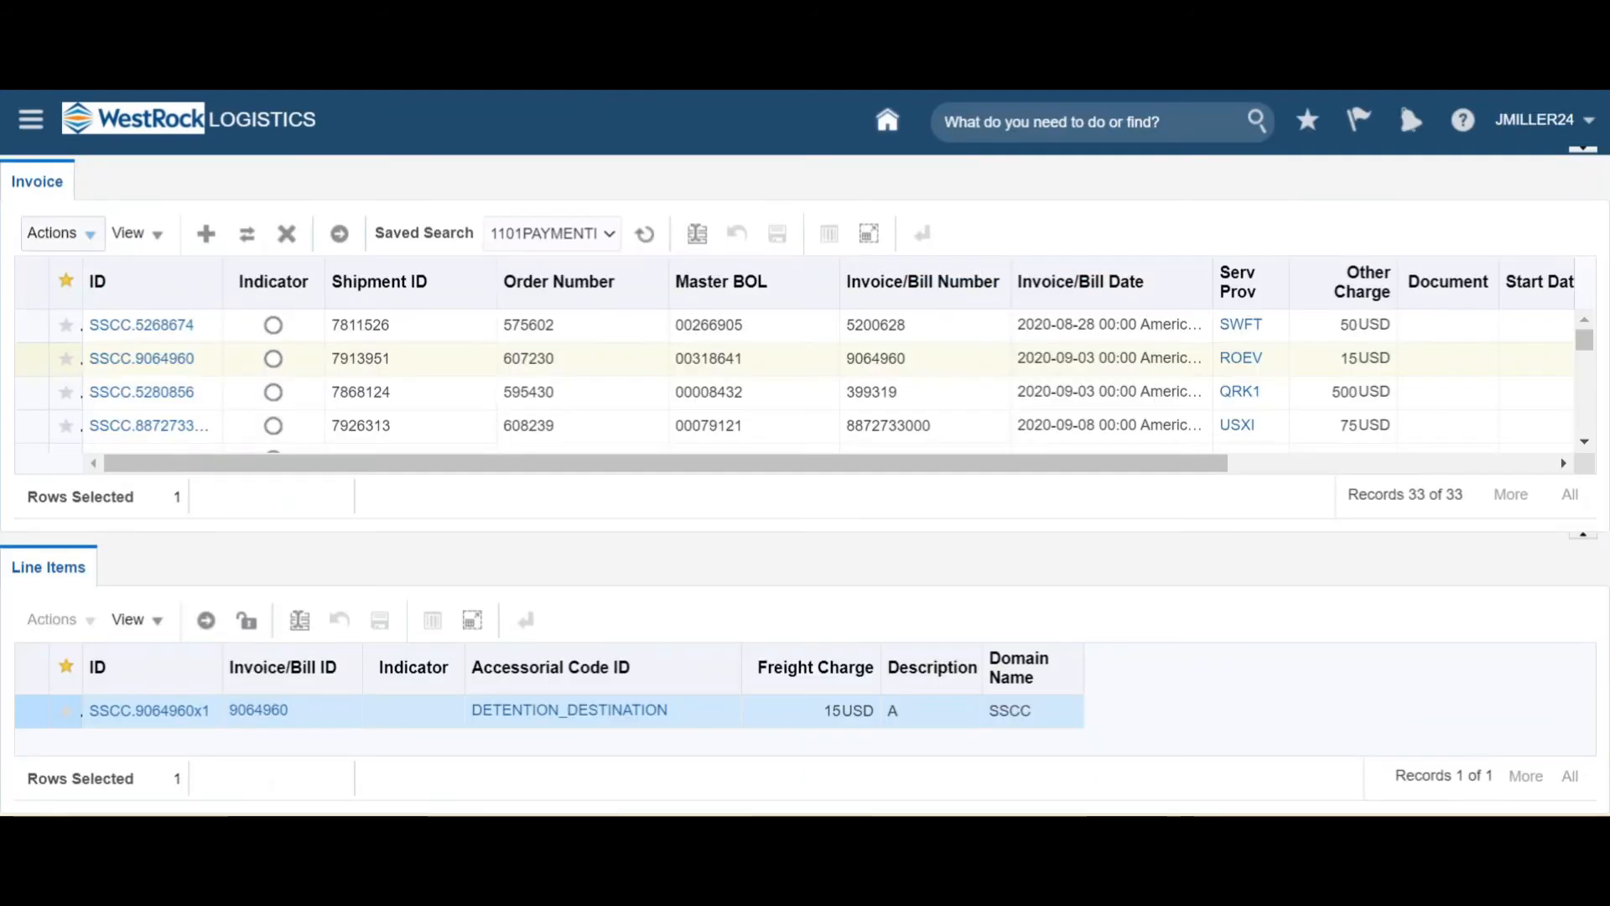
pyautogui.click(645, 235)
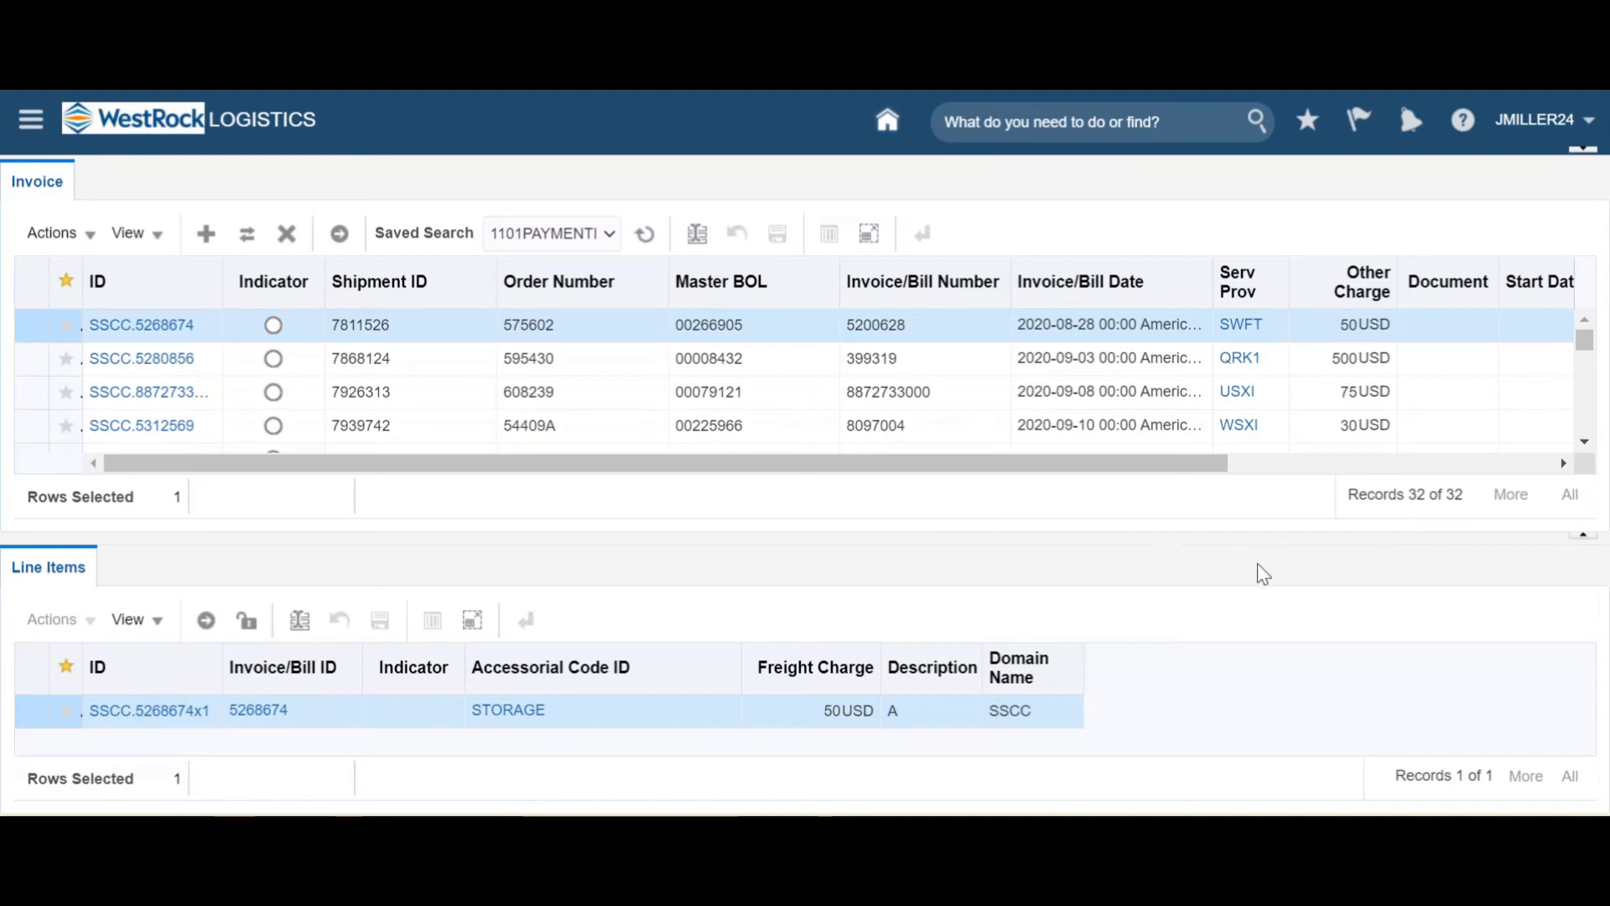
# Open the LUMPER line item of the 500 USD QRK1 invoice for editing and set its amount to 300 USD.
pyautogui.click(385, 365)
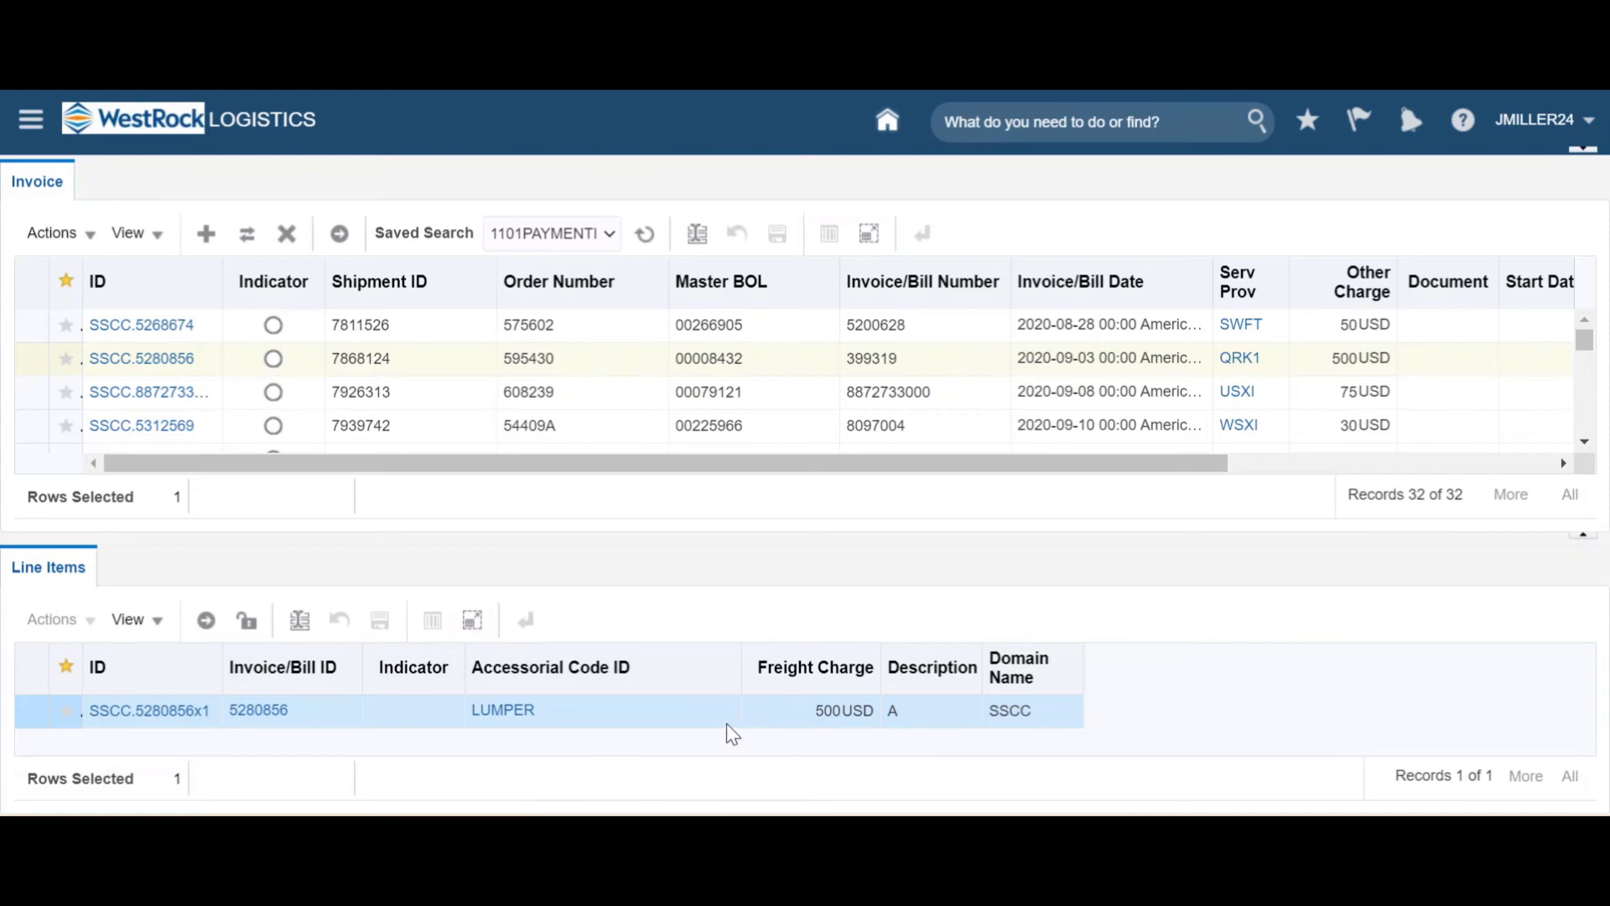
pyautogui.click(154, 713)
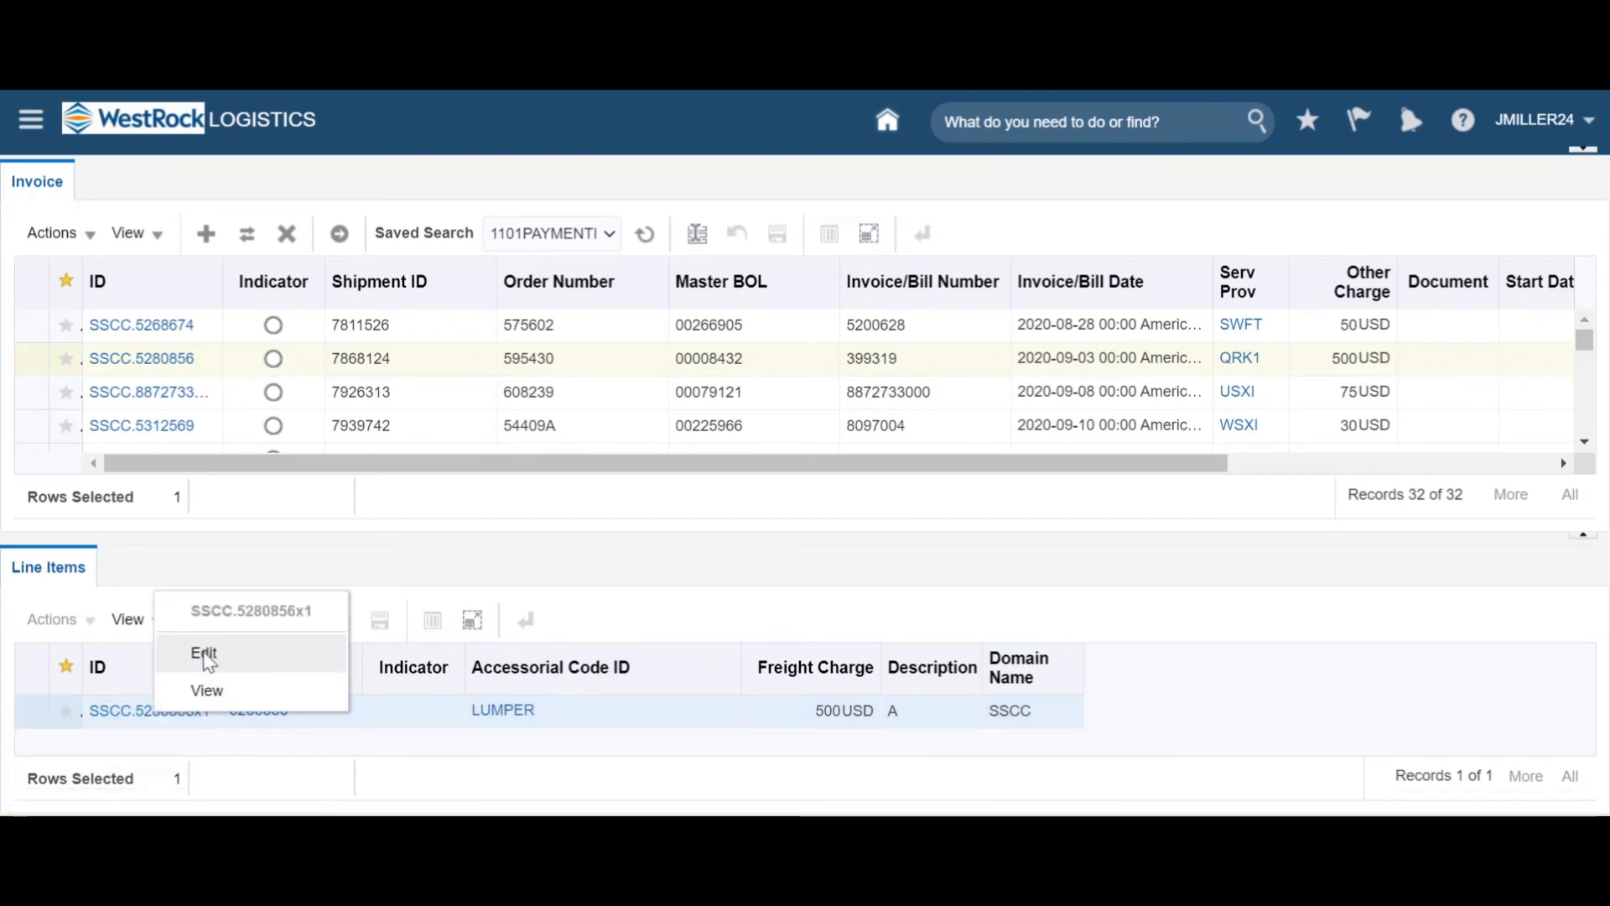
pyautogui.click(206, 656)
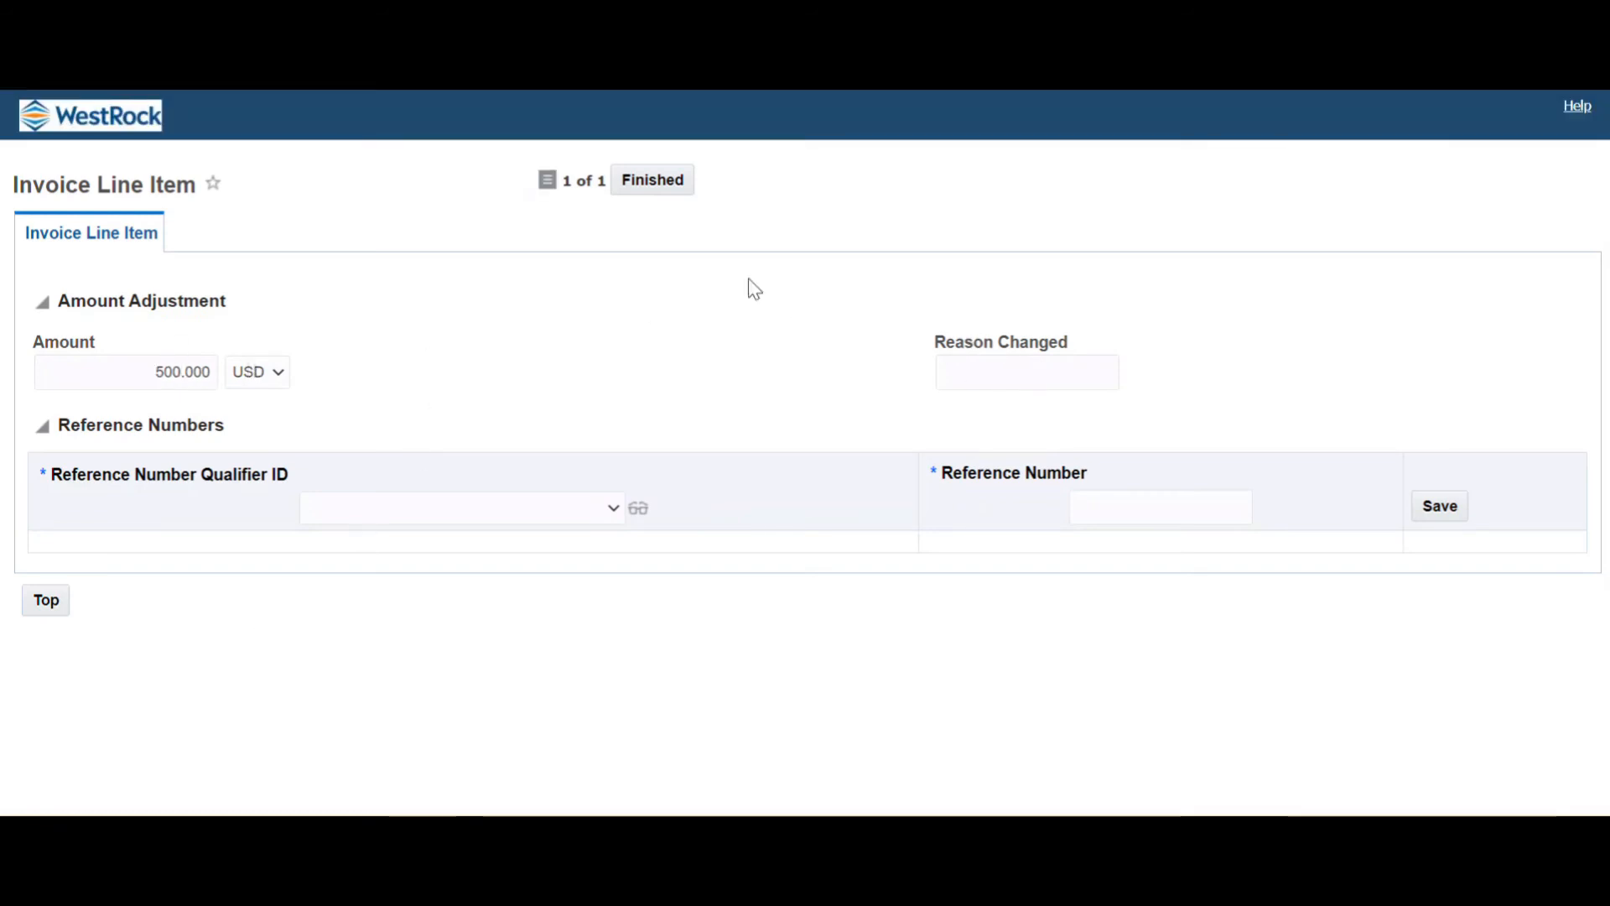
pyautogui.click(144, 371)
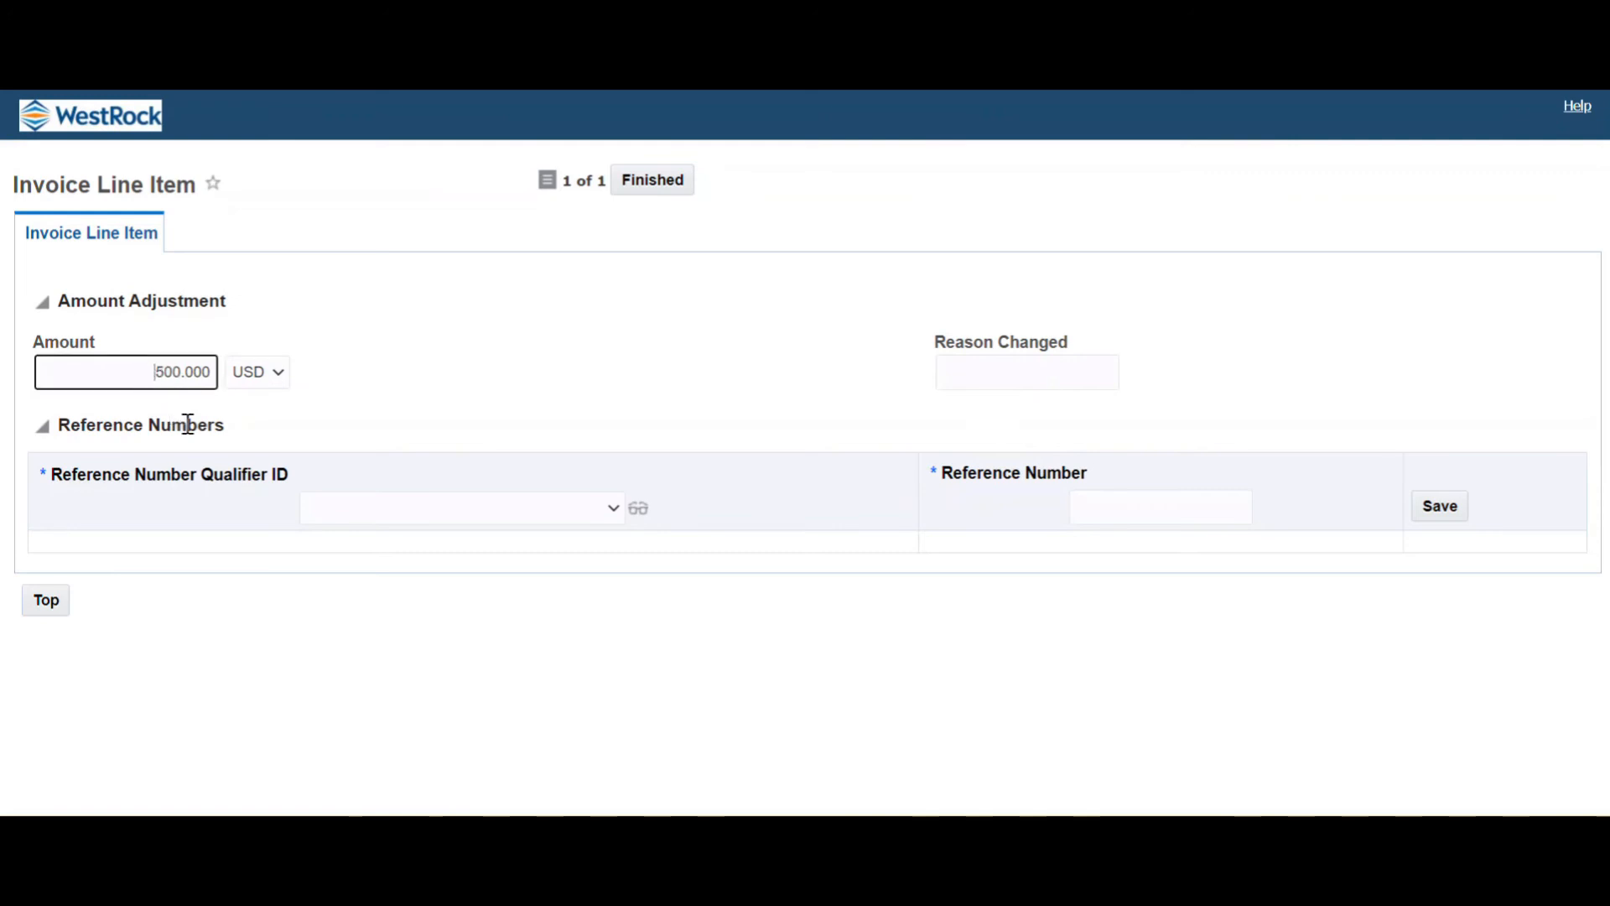
pyautogui.click(399, 366)
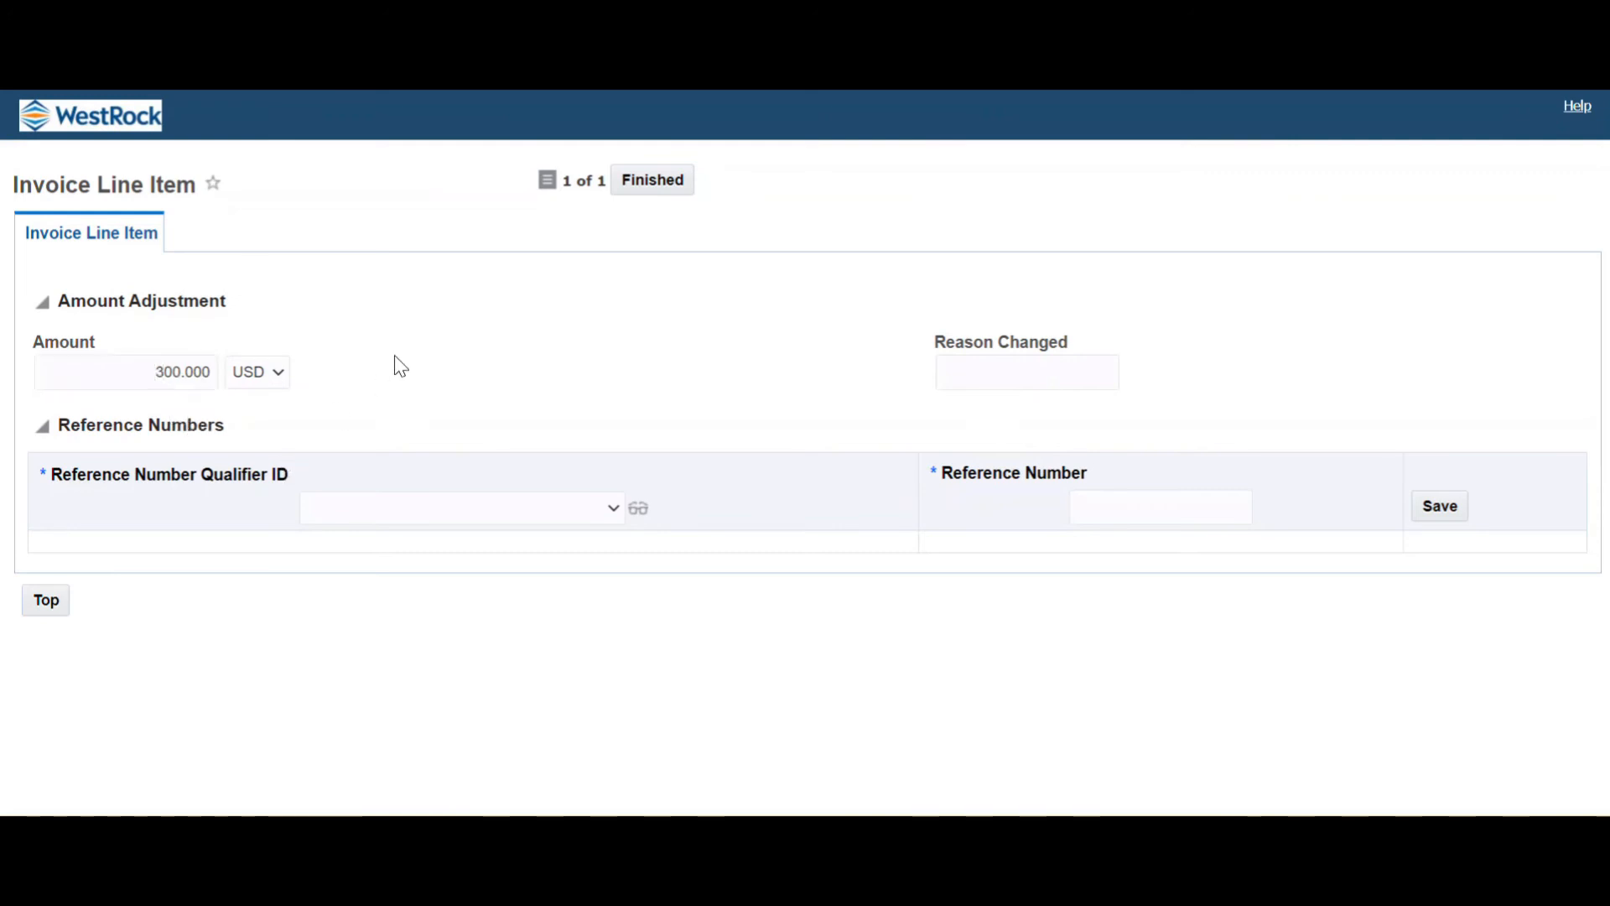
# Enter "$500 is not the correct charge for Lumper" as the reason for the amount change and save the line item.
pyautogui.click(1053, 372)
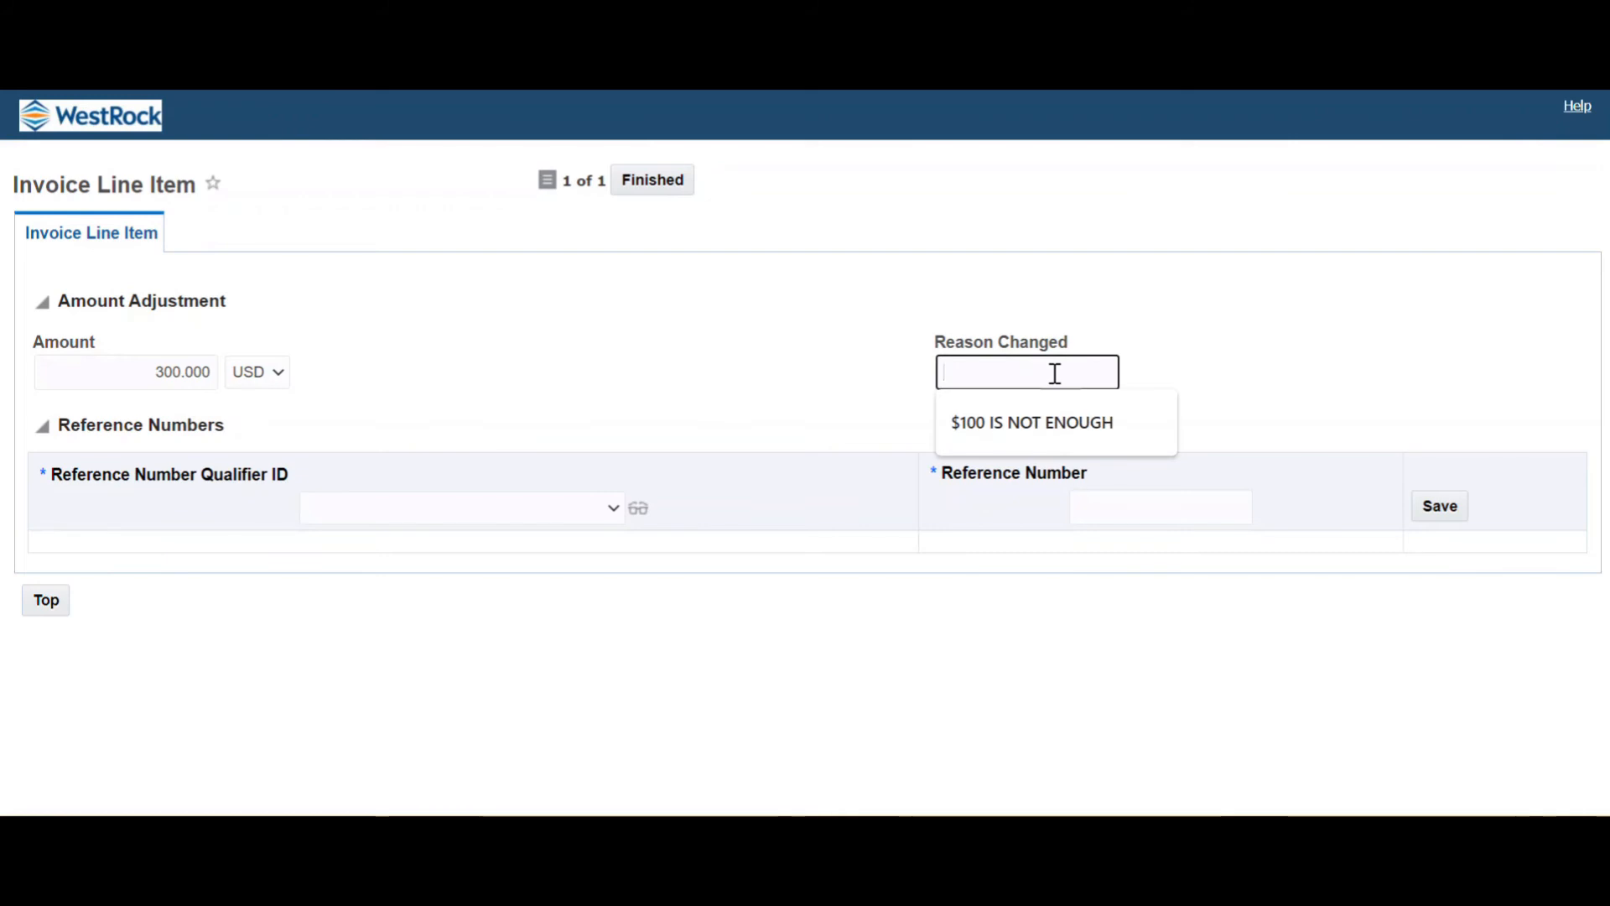
pyautogui.write('$')
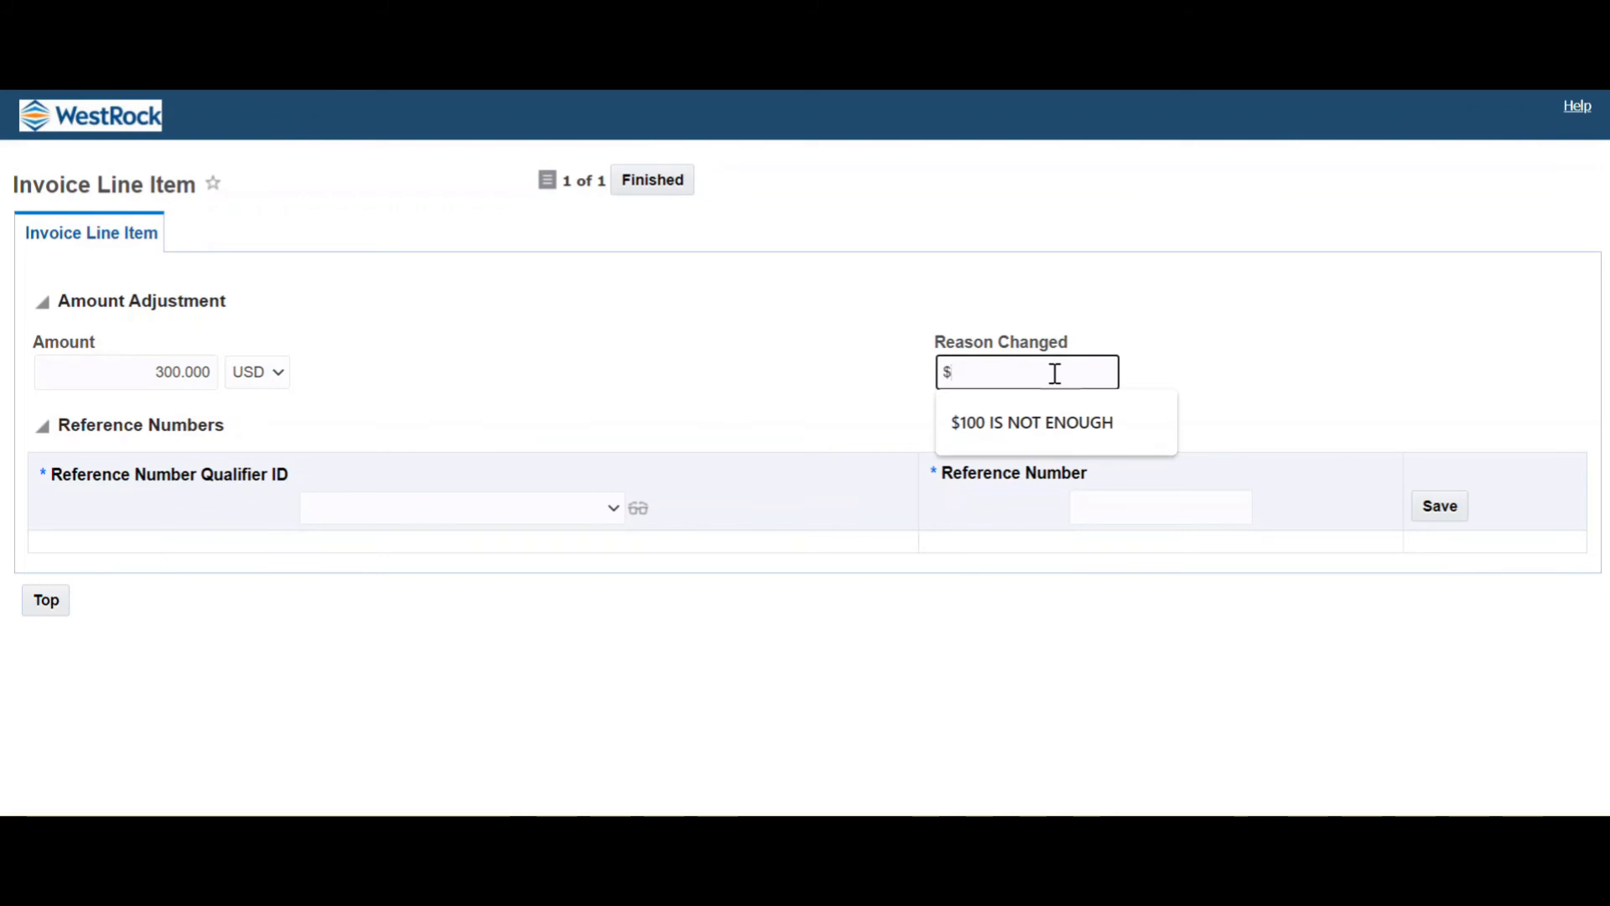
pyautogui.write('500 is')
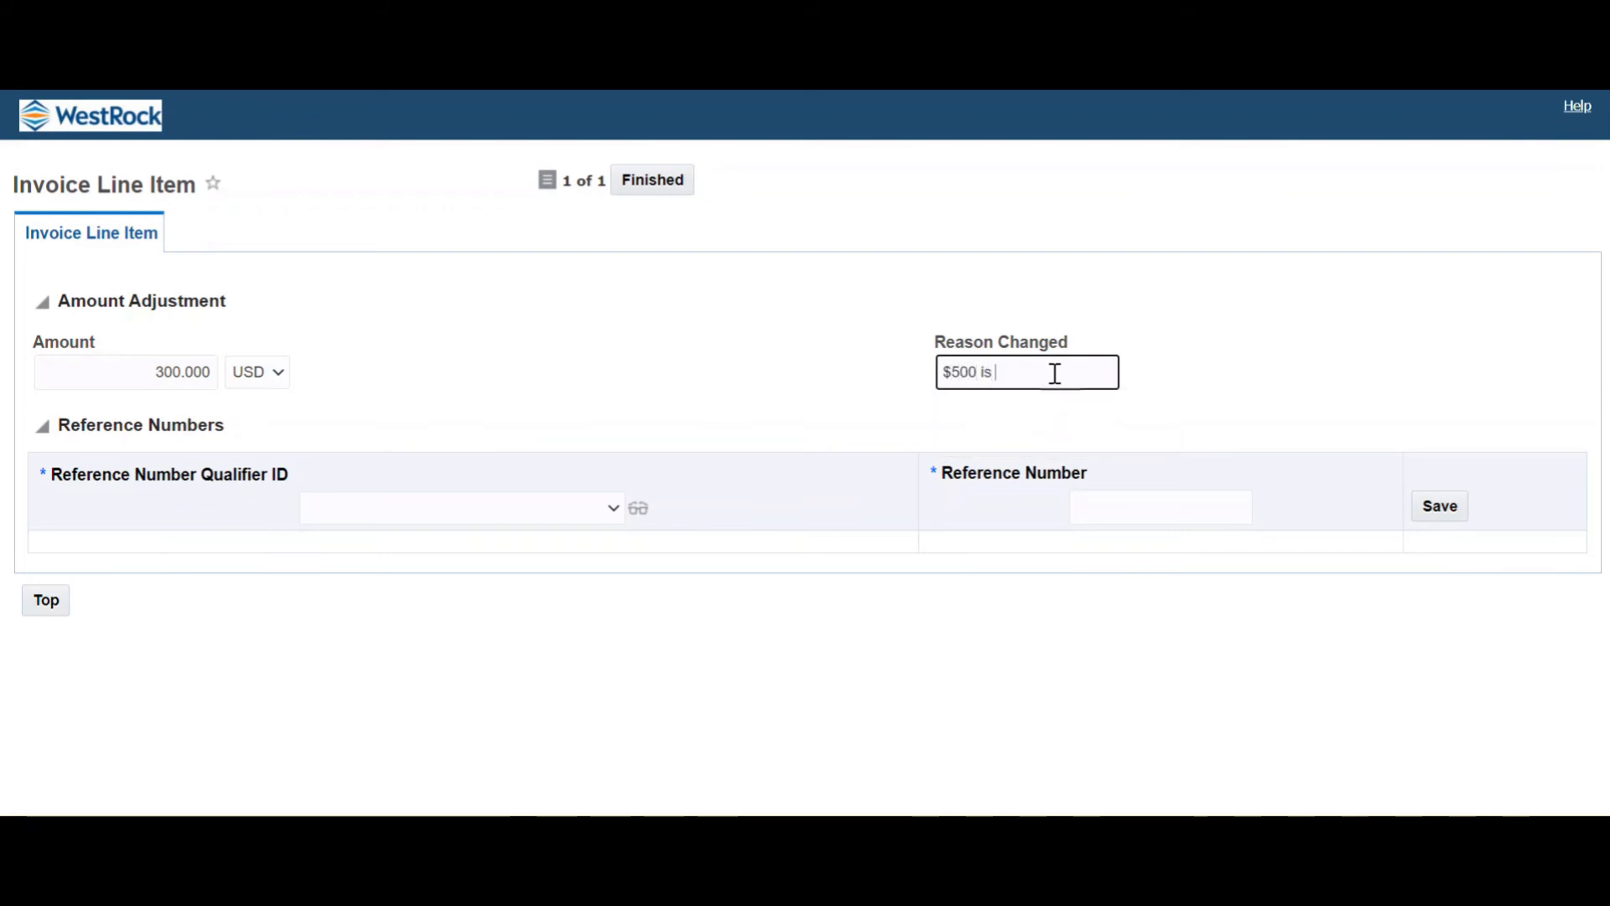
pyautogui.write(' not the corre')
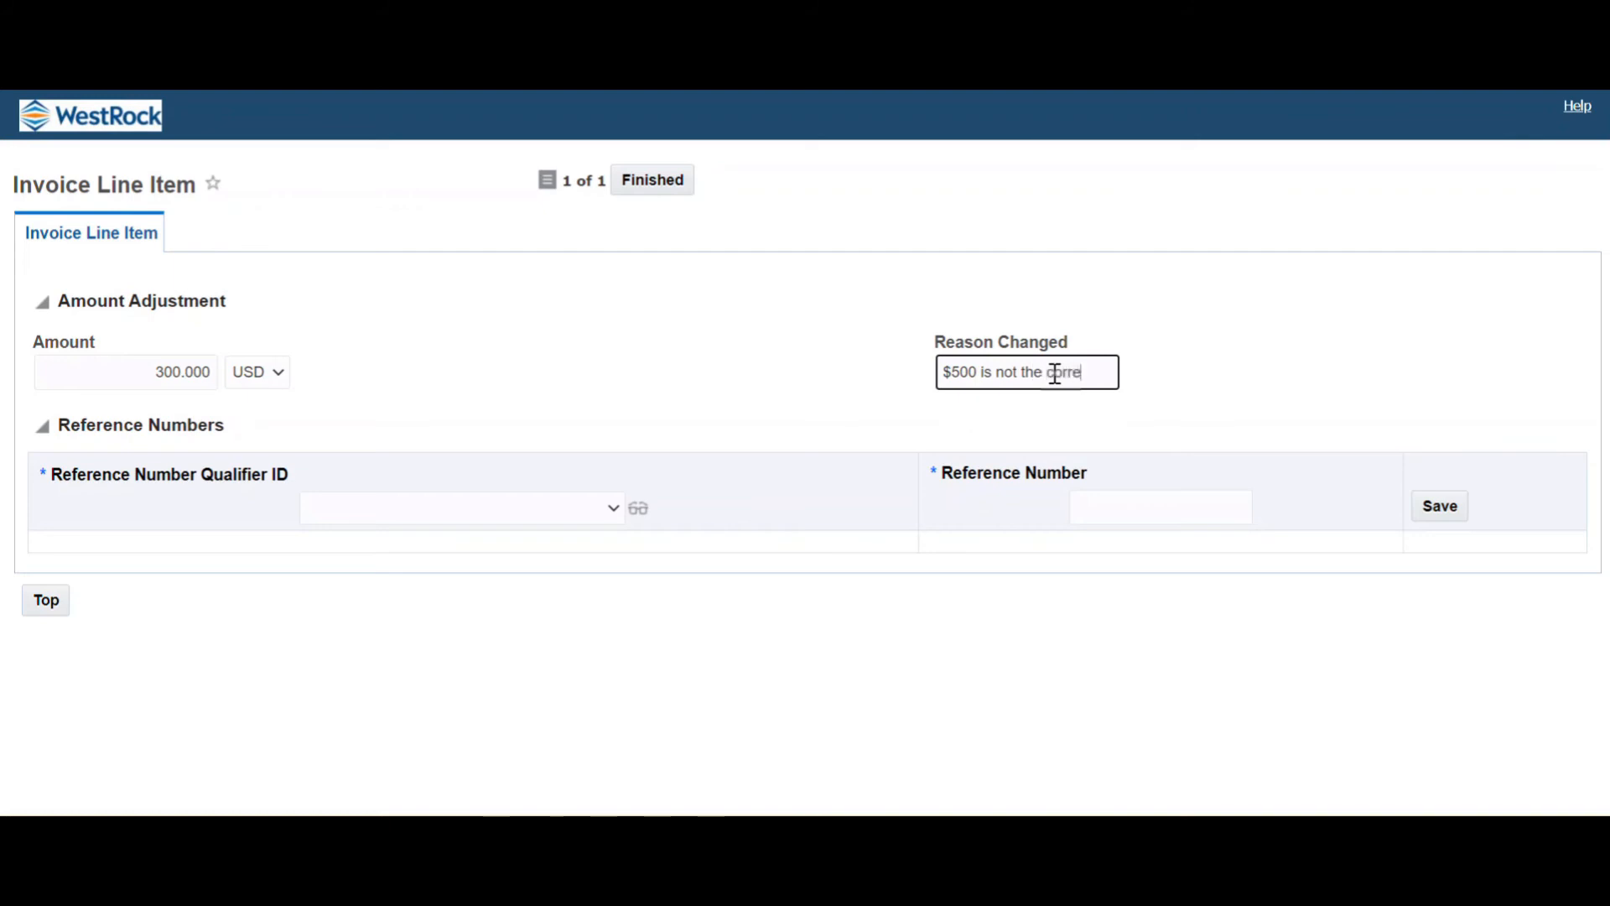
pyautogui.write('ct charge for L')
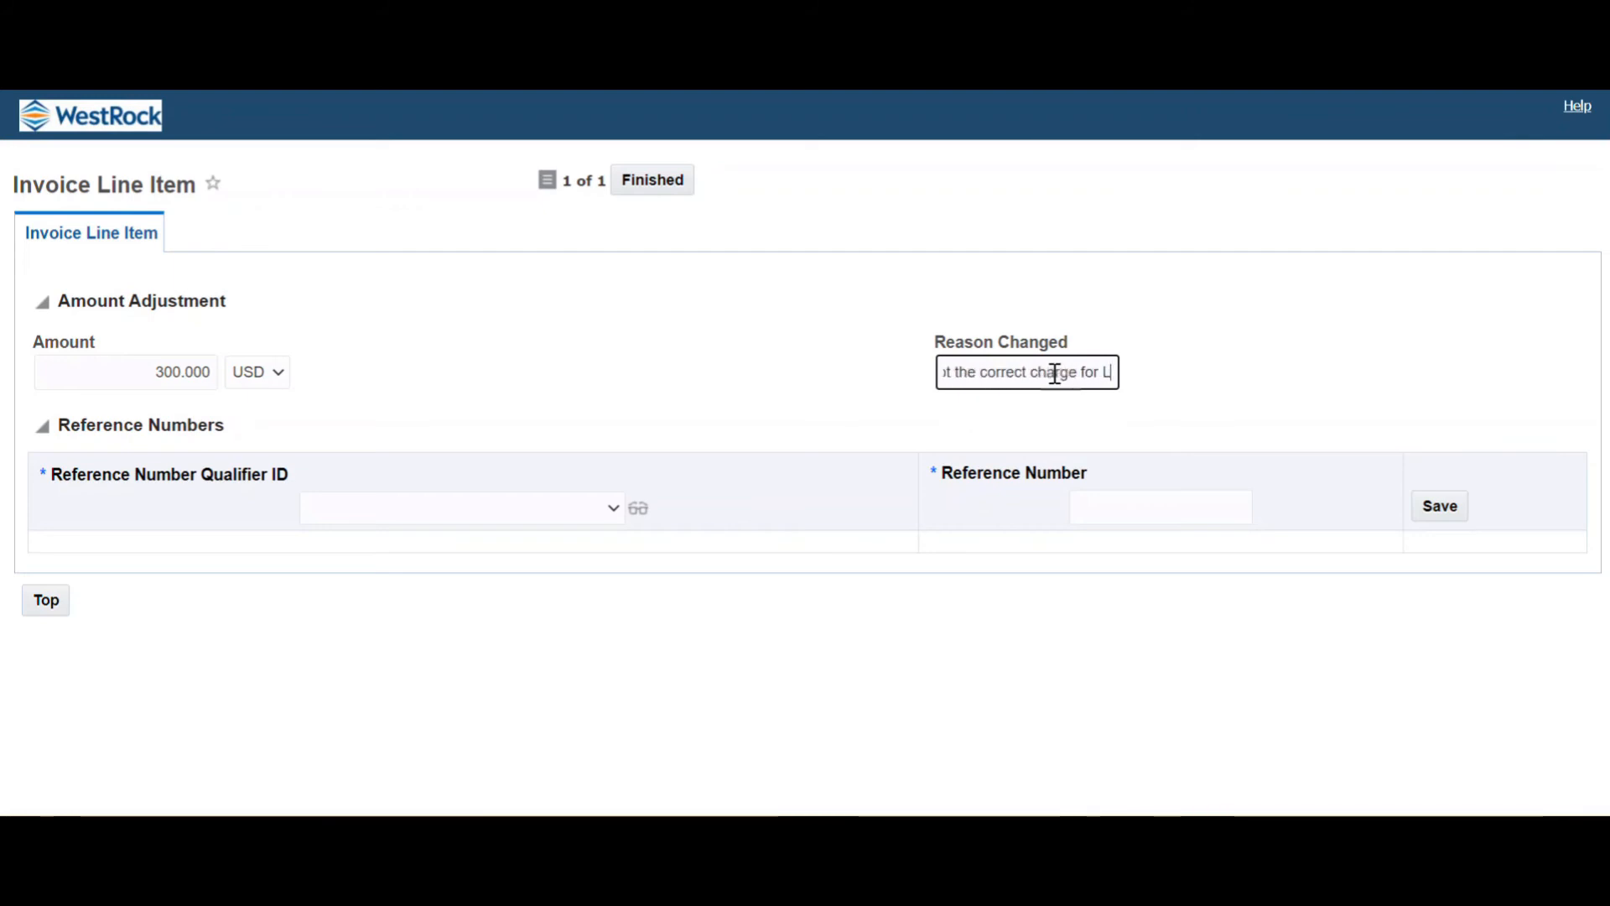
pyautogui.write('umper')
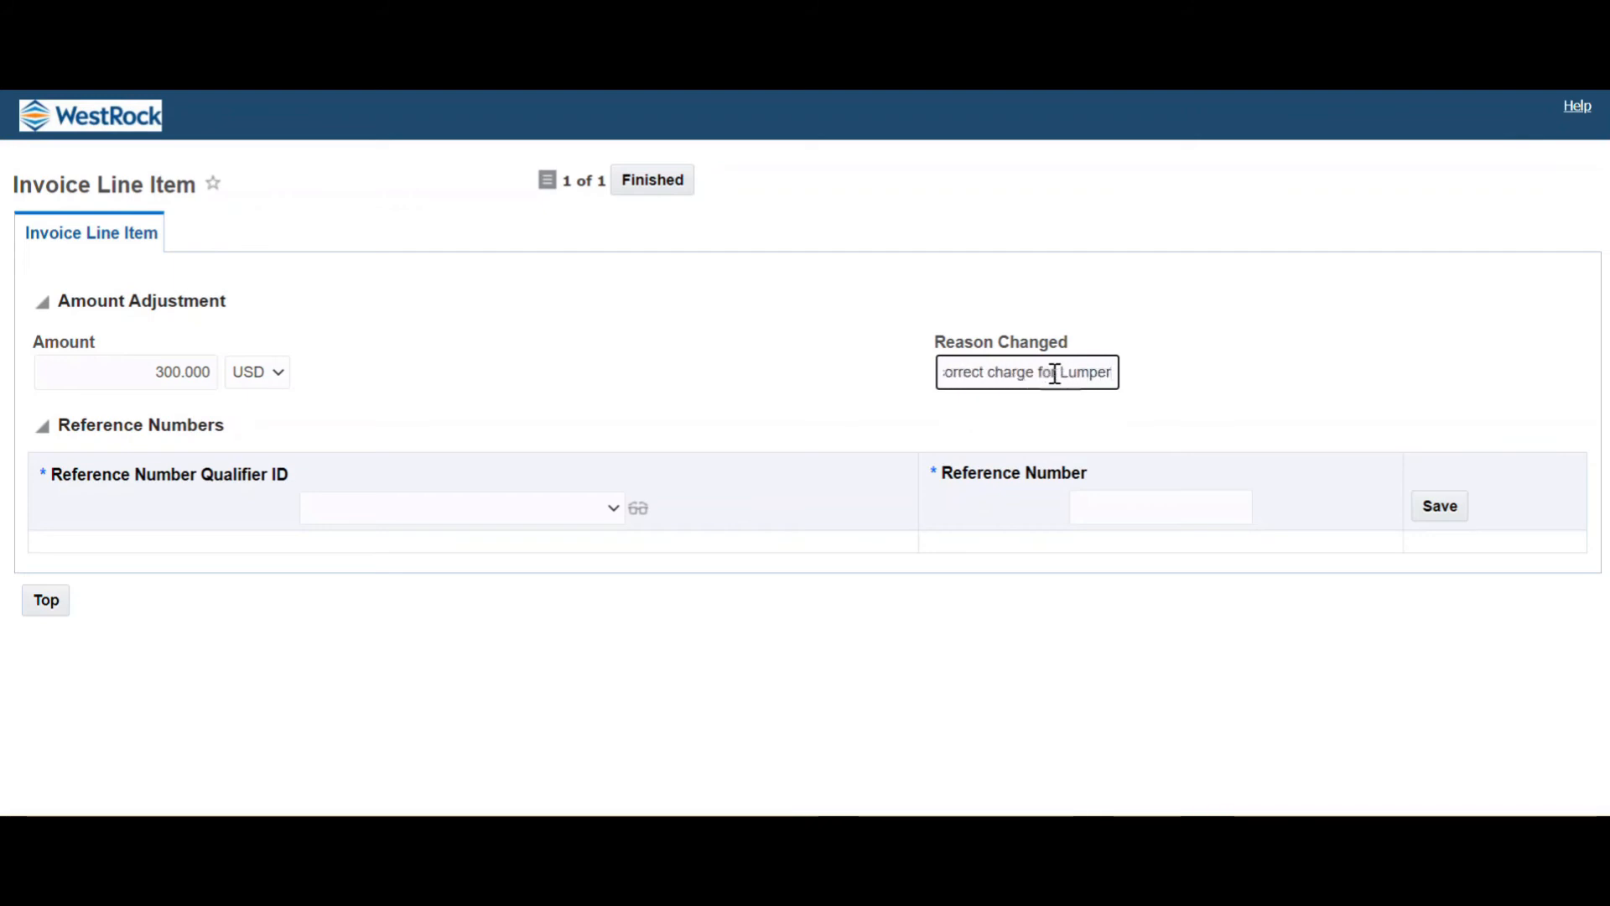
pyautogui.click(843, 417)
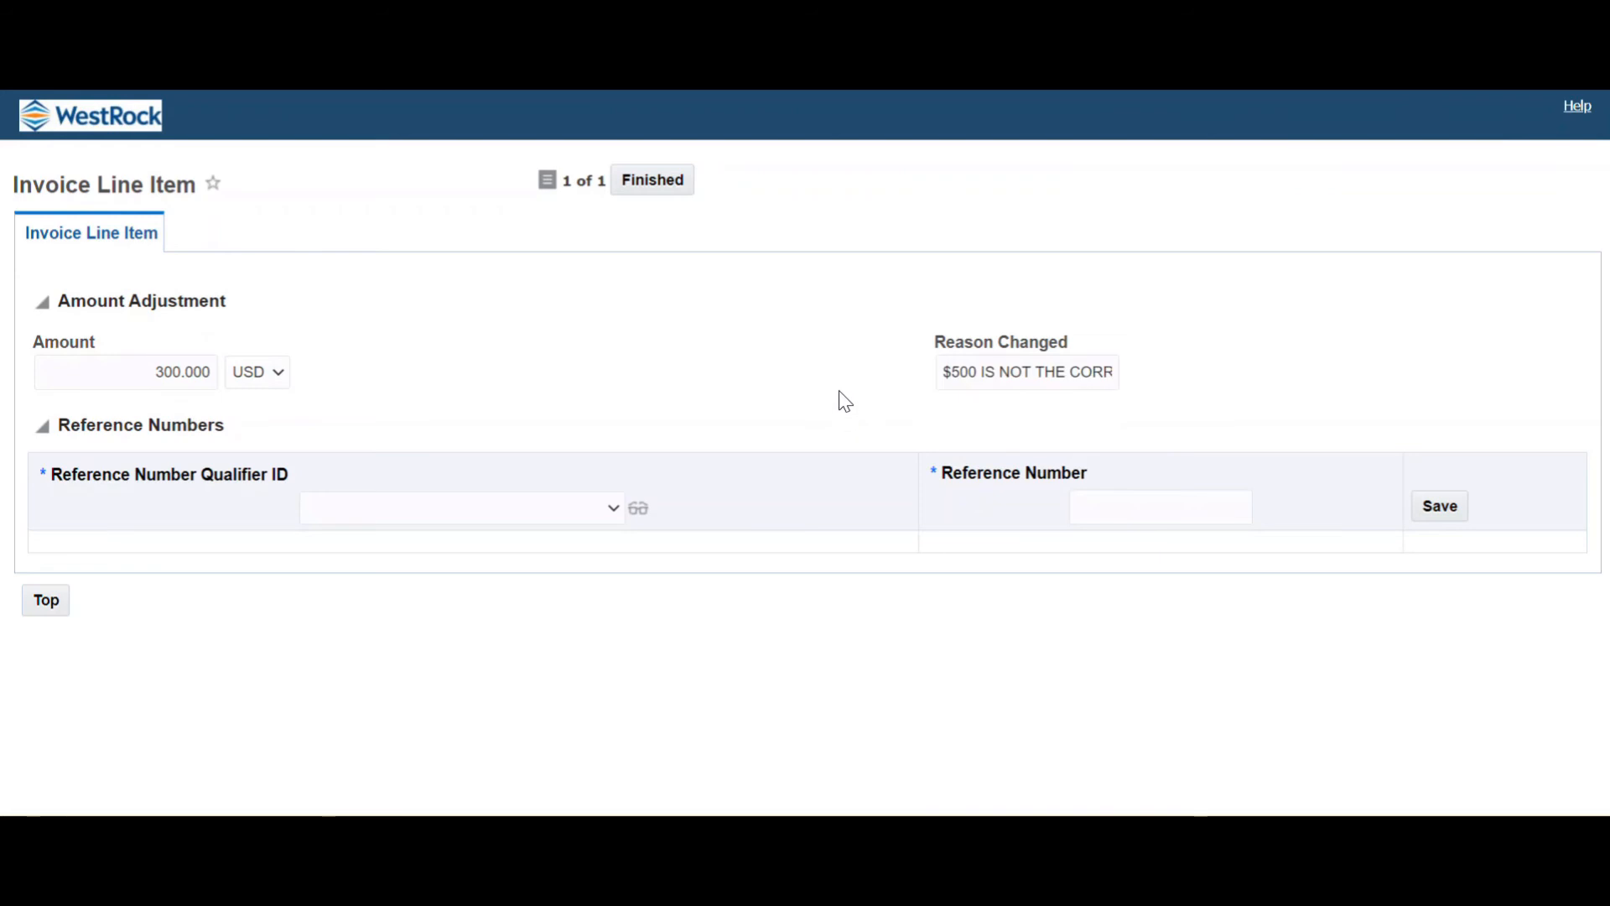
pyautogui.click(663, 191)
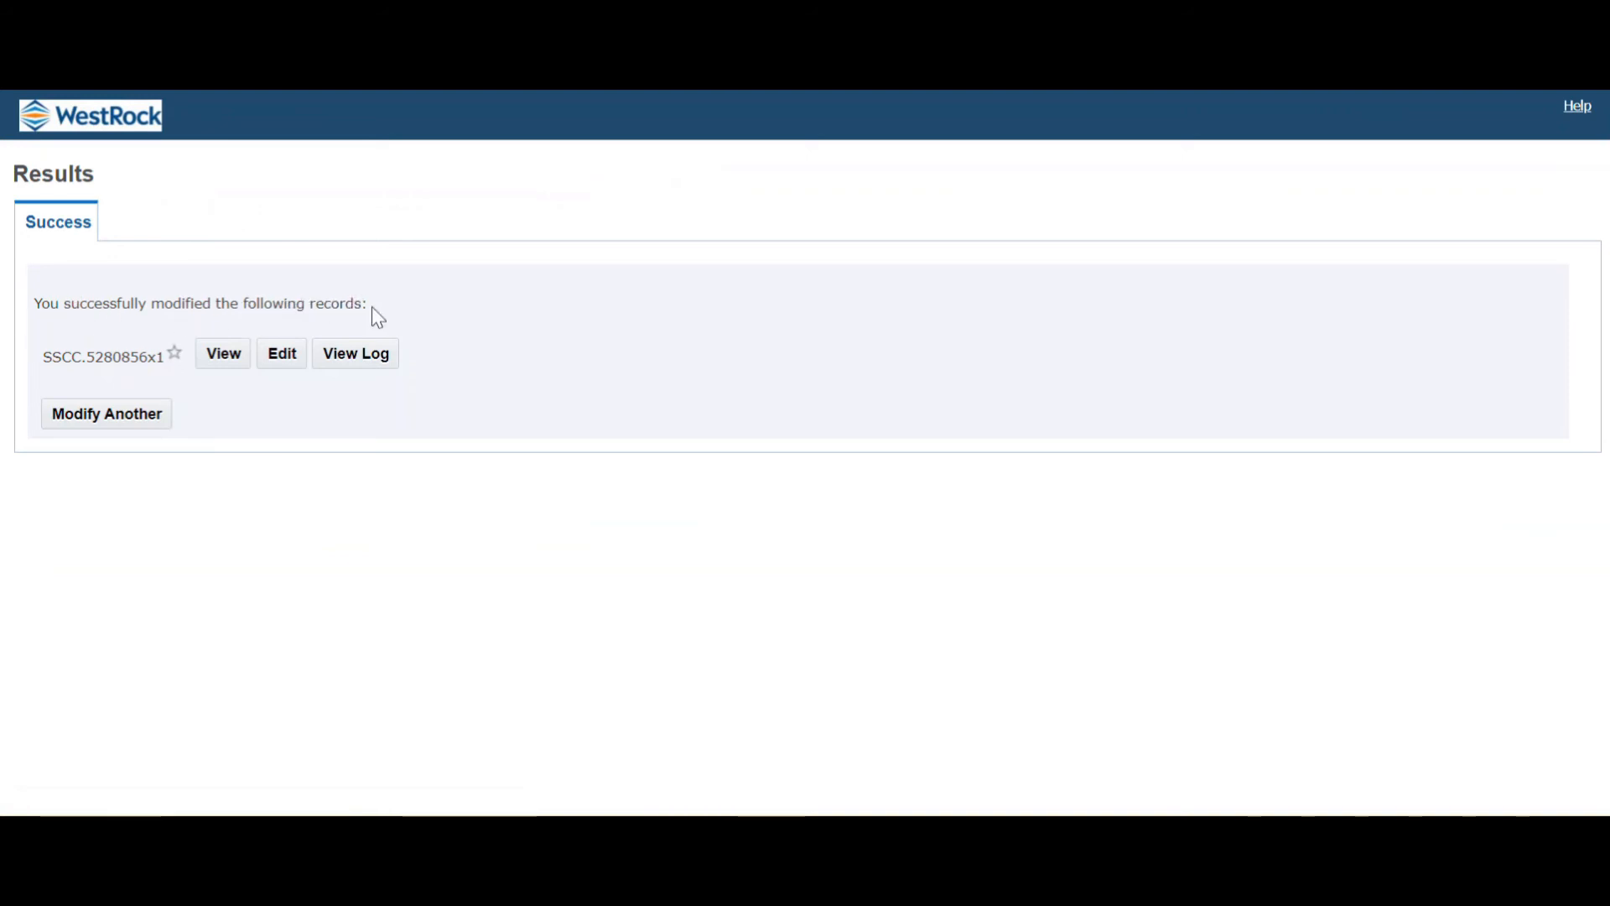
# Return to the invoice list, refresh it, and select the QRK1 invoice to check its adjusted lumper charge.
pyautogui.hotkey('ctrl', 'w')
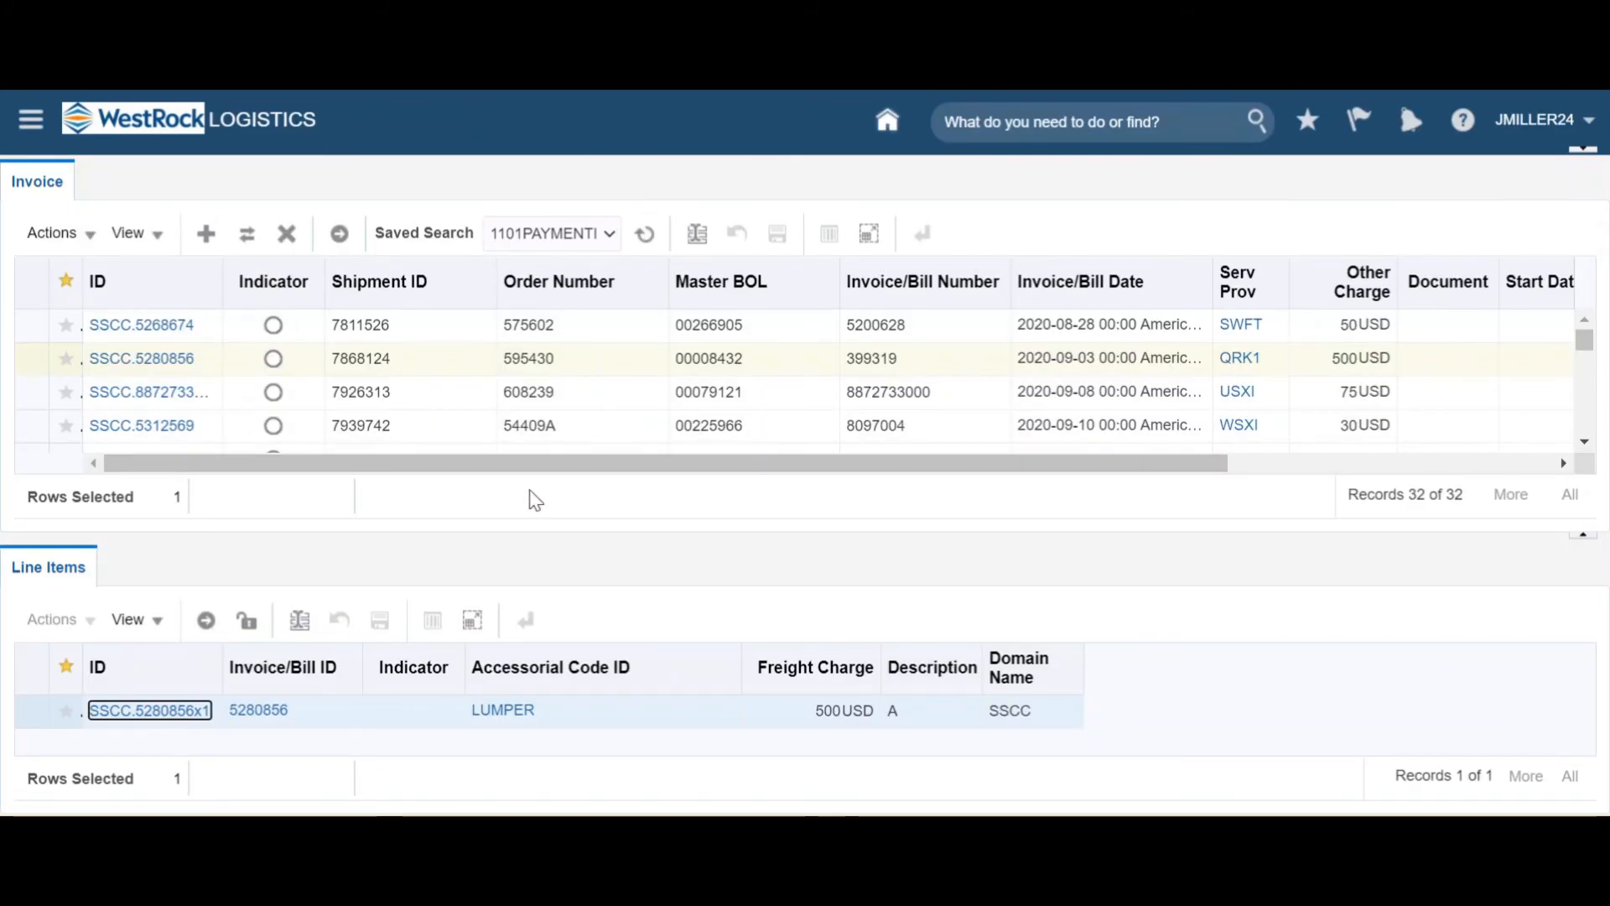
pyautogui.click(644, 239)
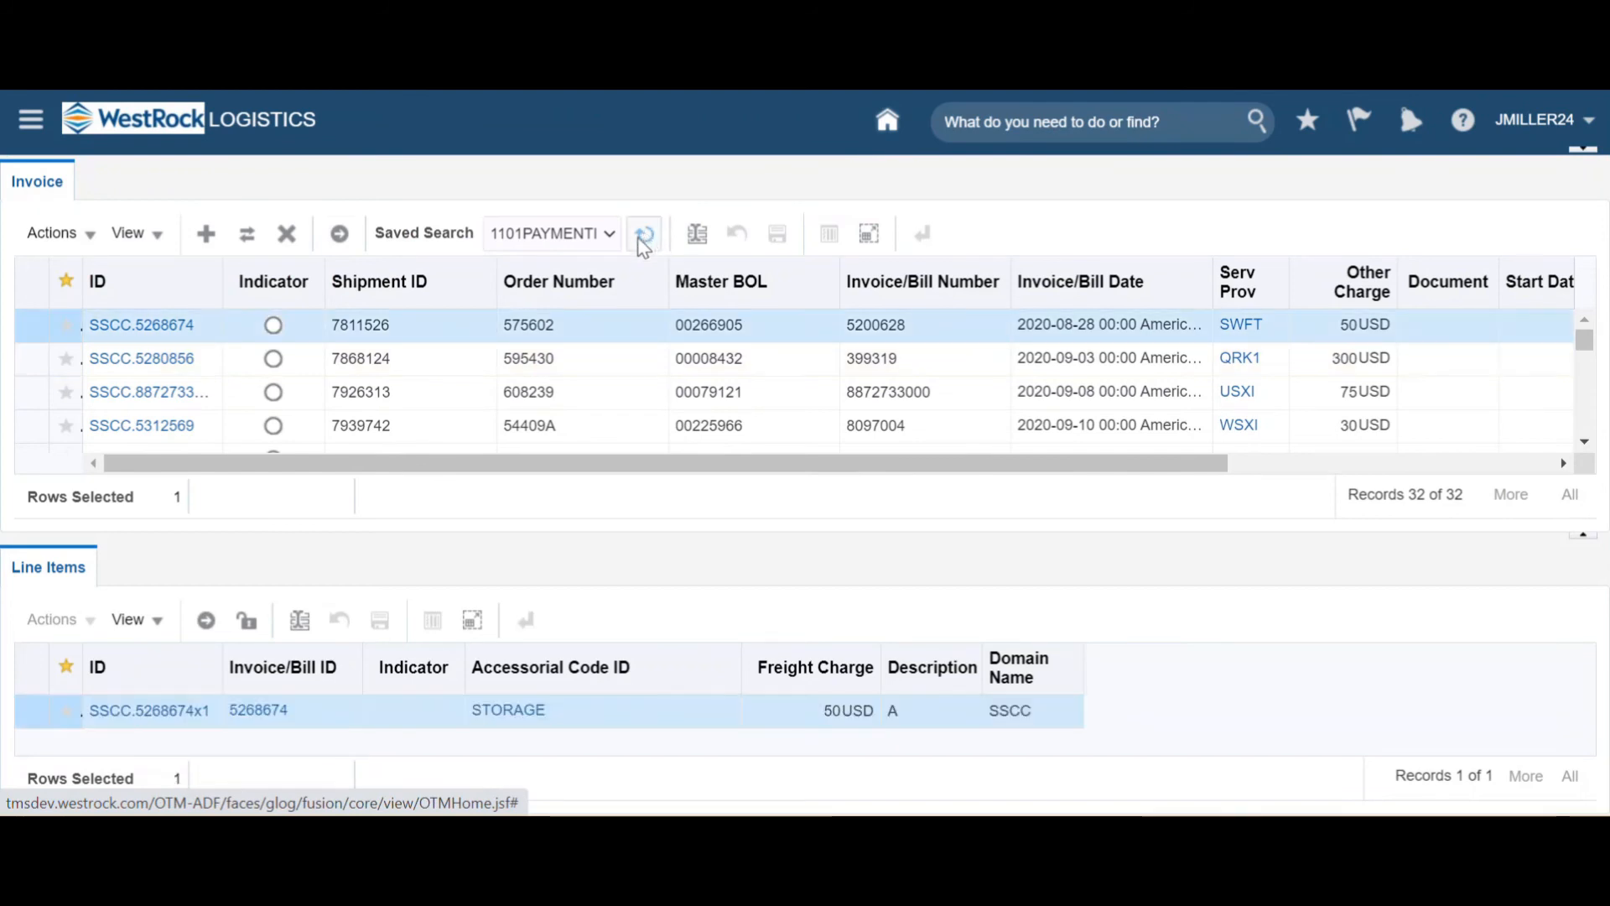
pyautogui.click(401, 358)
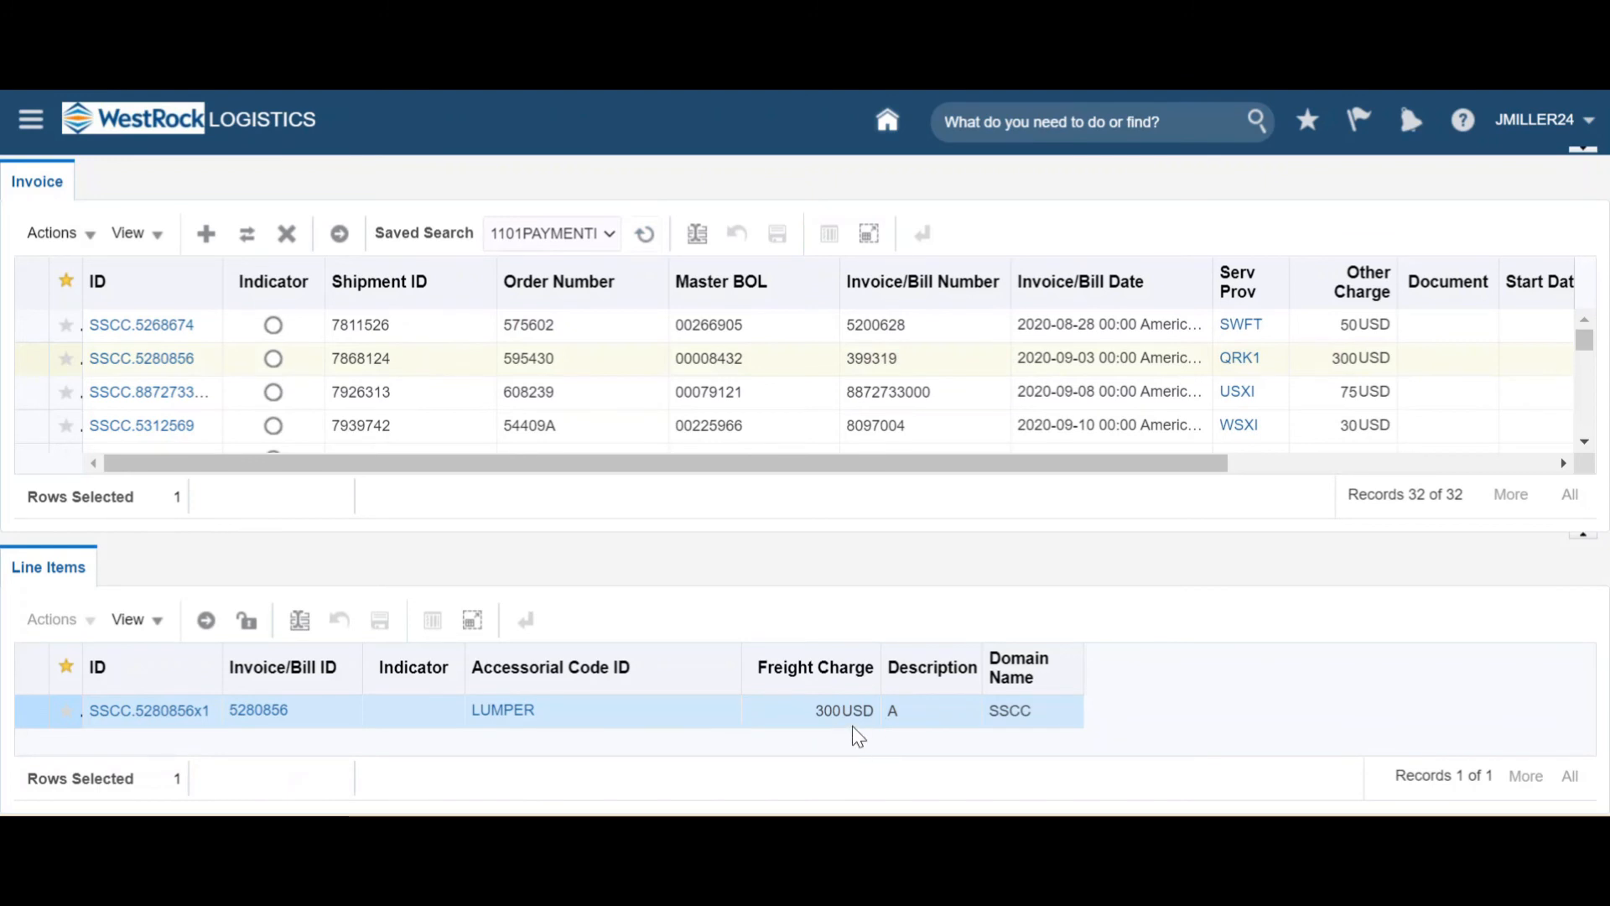
pyautogui.click(63, 234)
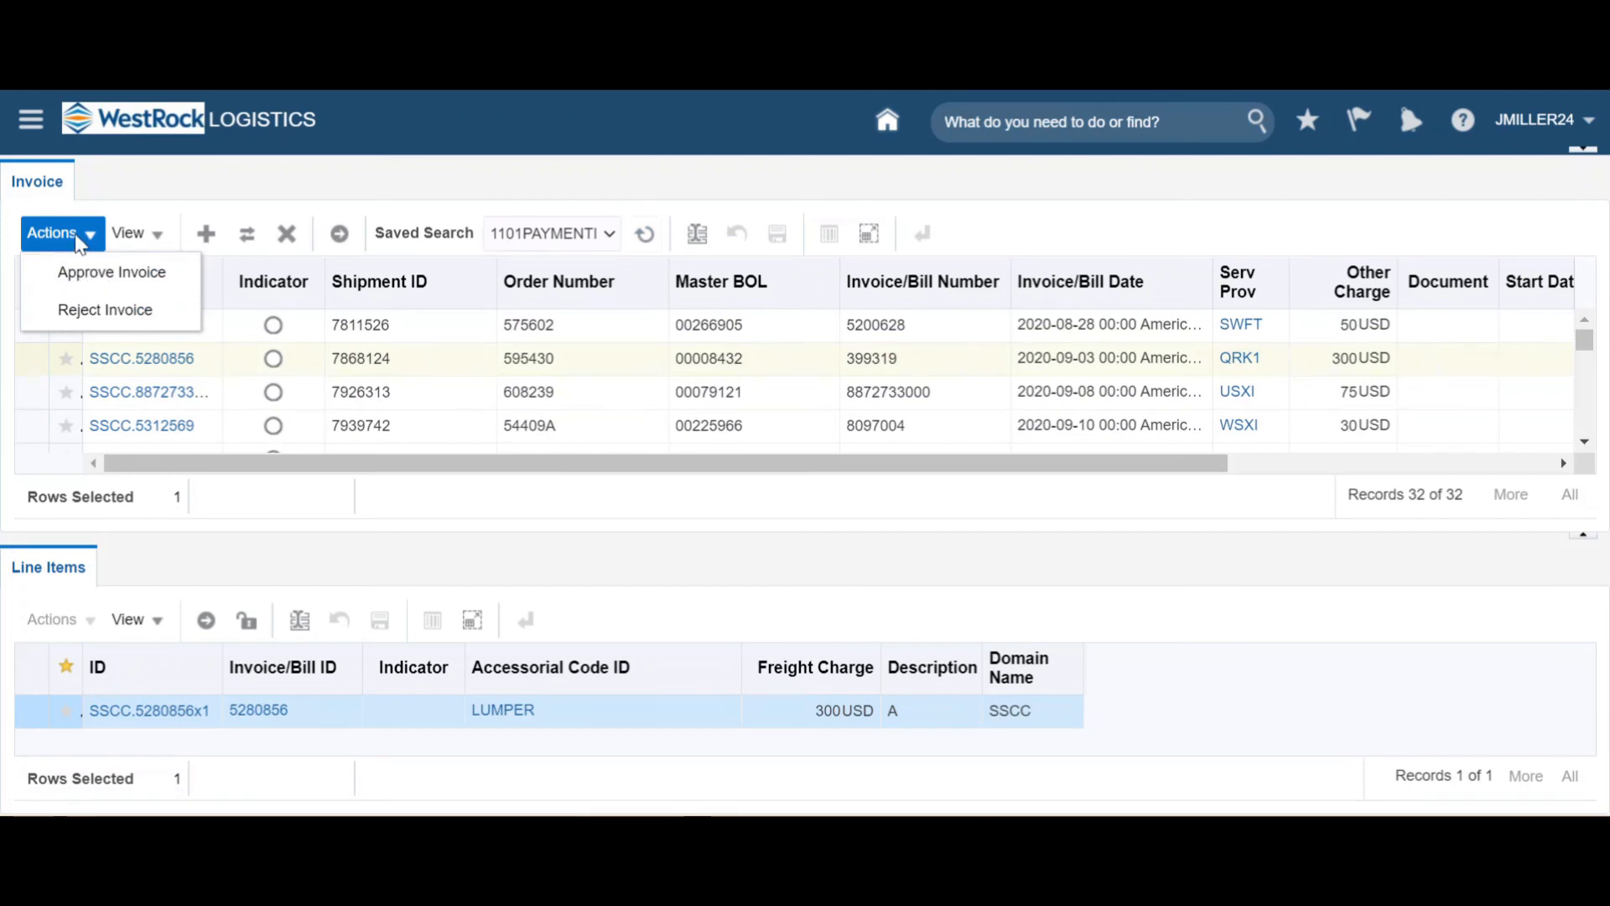
pyautogui.click(86, 236)
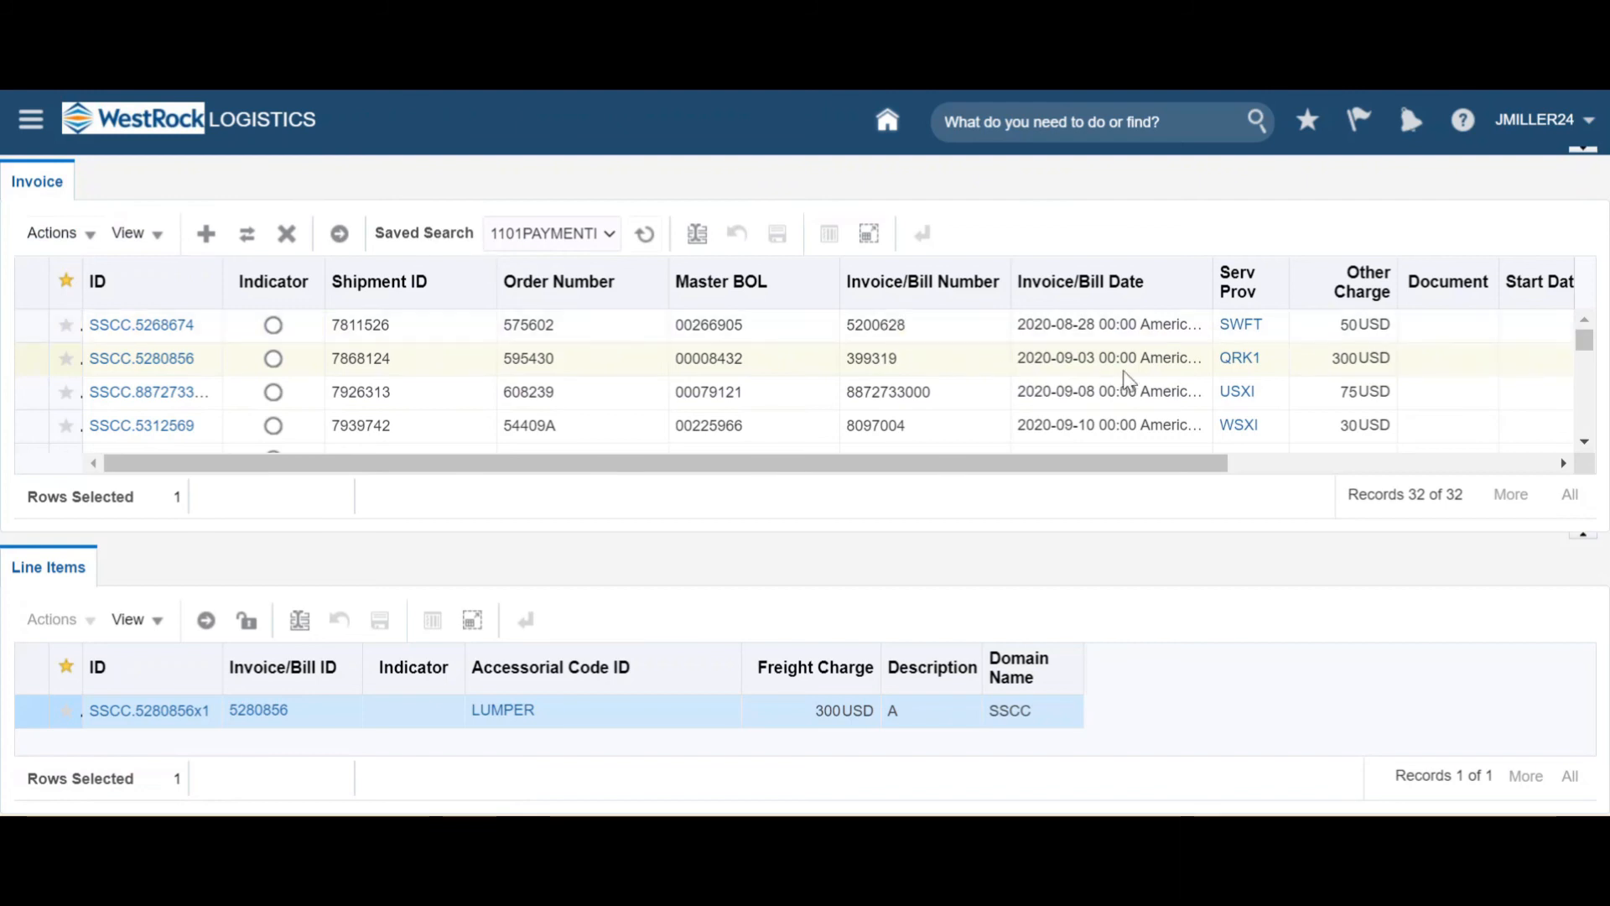
# Open the 45 USD USIT invoice with the document indicator for editing and show its documentation link.
pyautogui.click(1586, 446)
pyautogui.click(1585, 445)
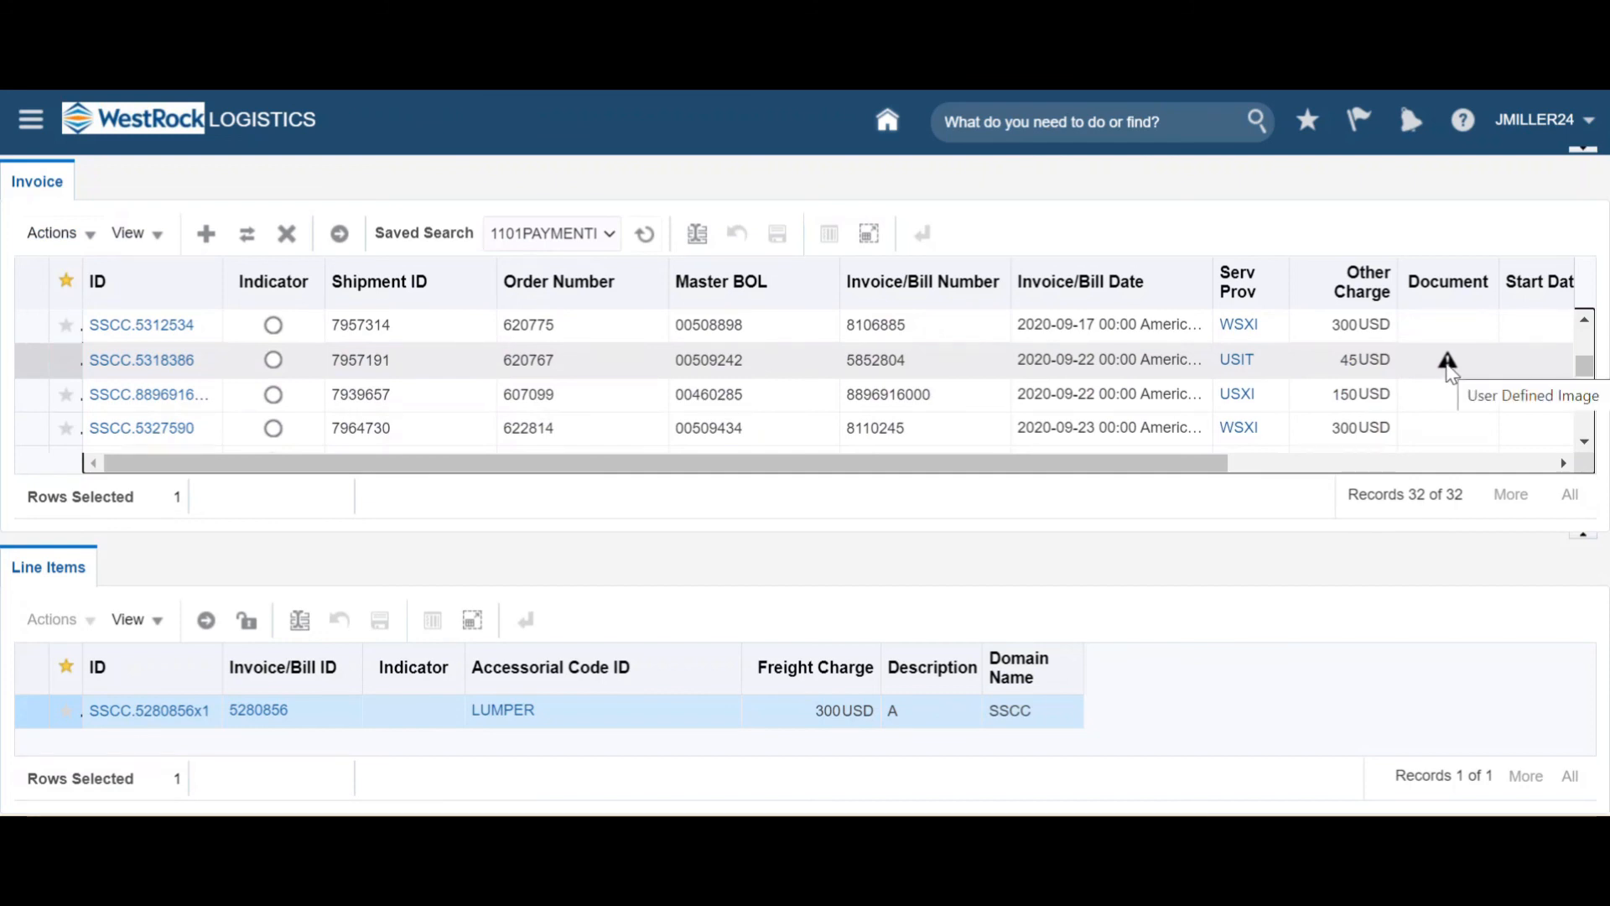
pyautogui.click(464, 361)
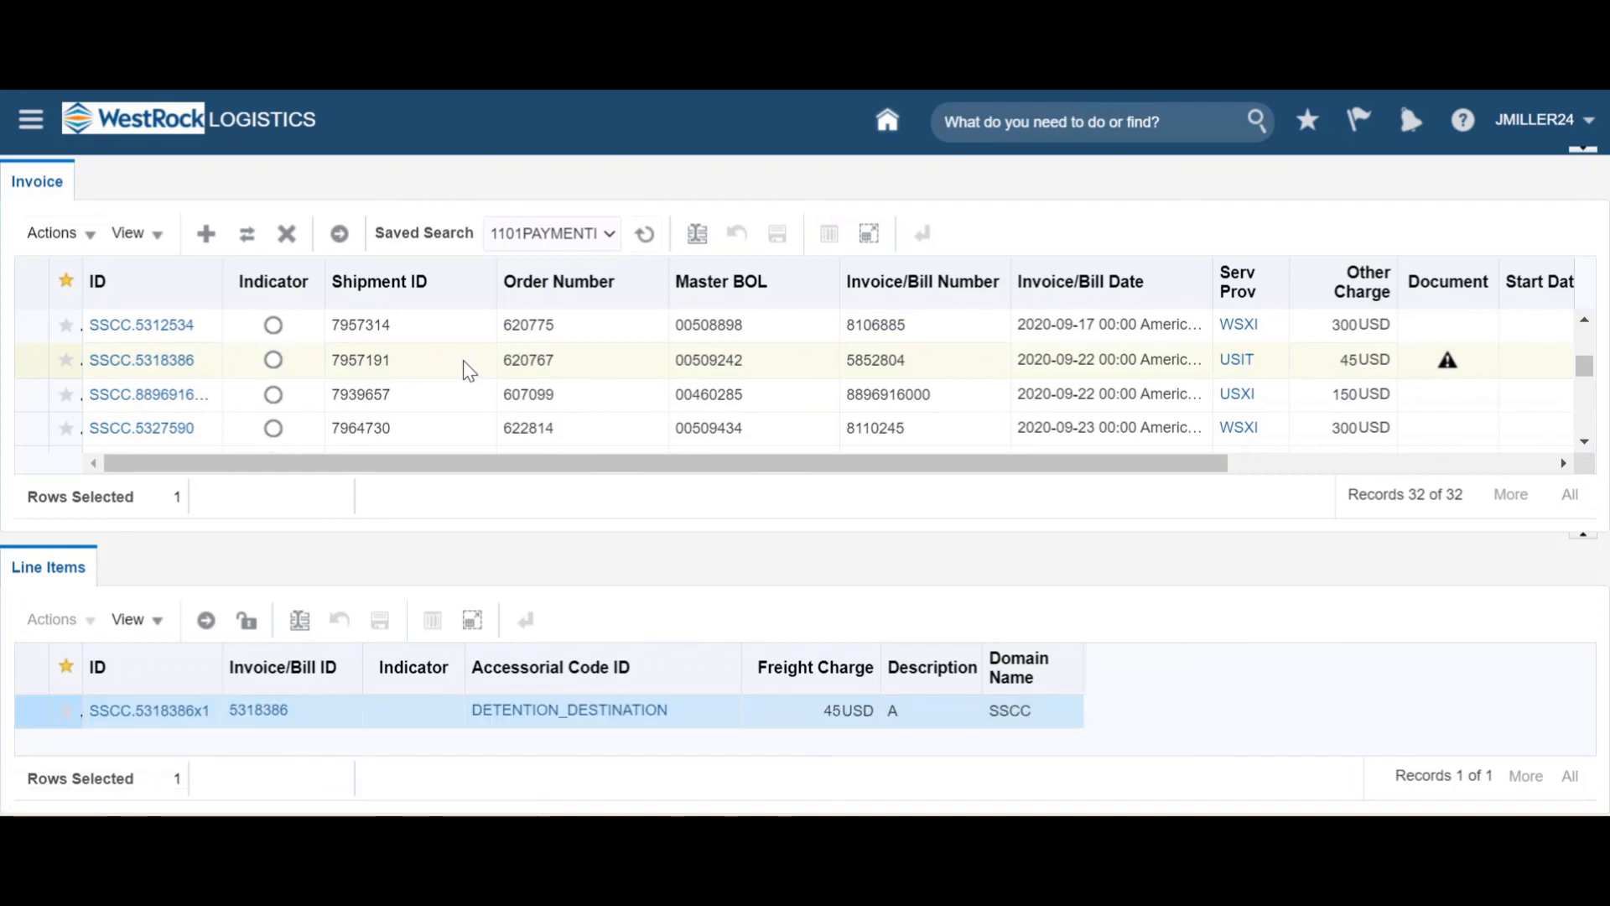
pyautogui.click(147, 363)
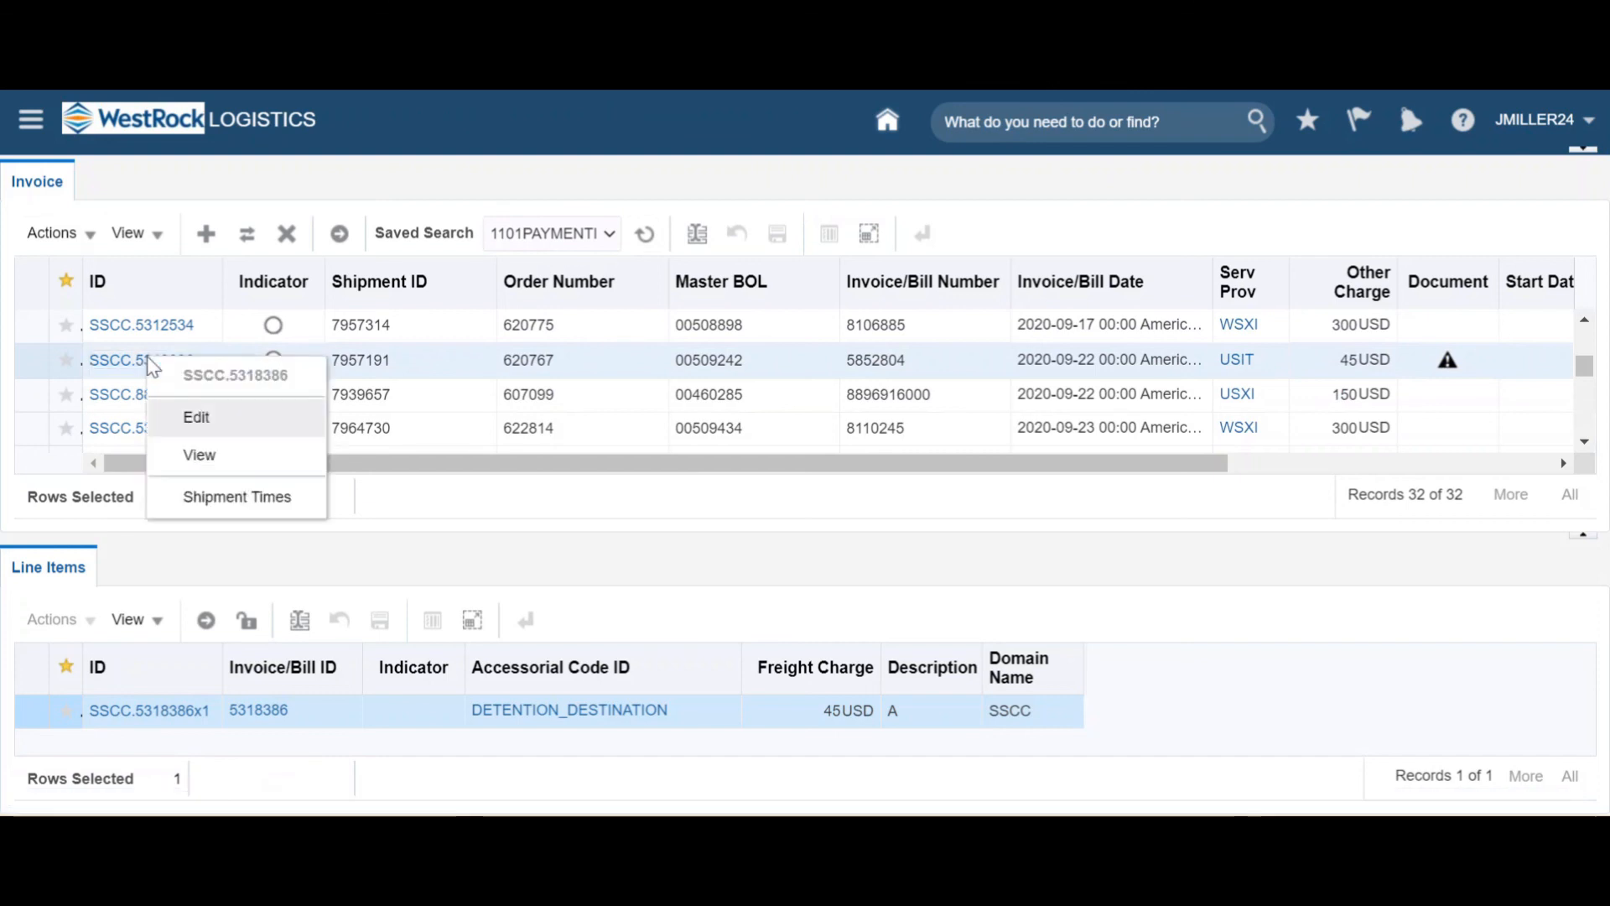
pyautogui.click(199, 419)
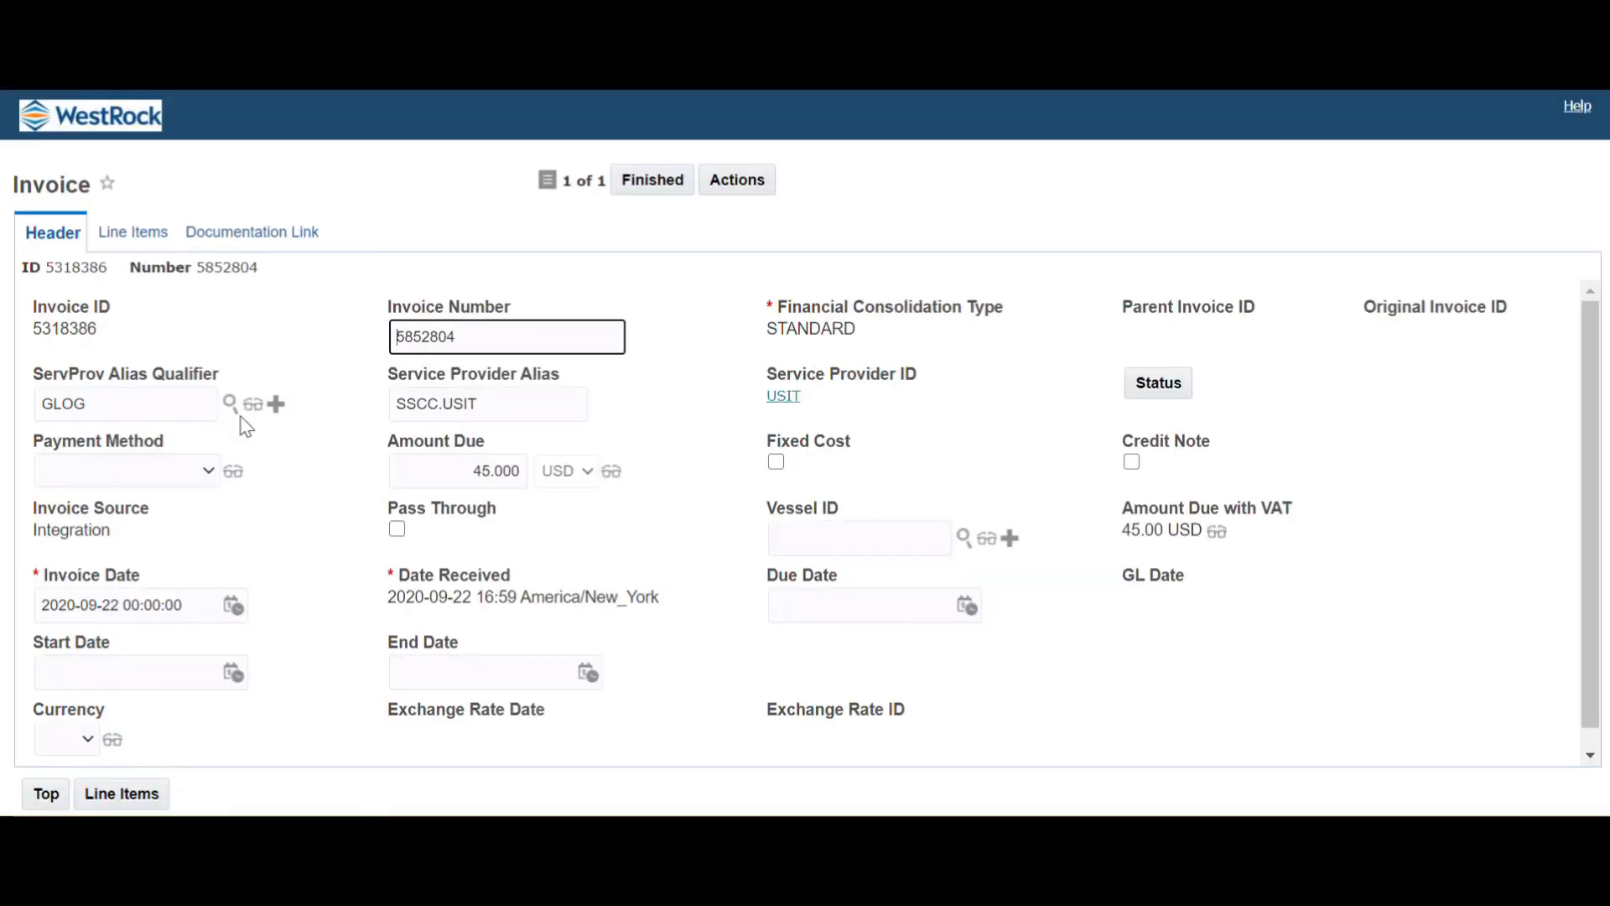
pyautogui.click(284, 236)
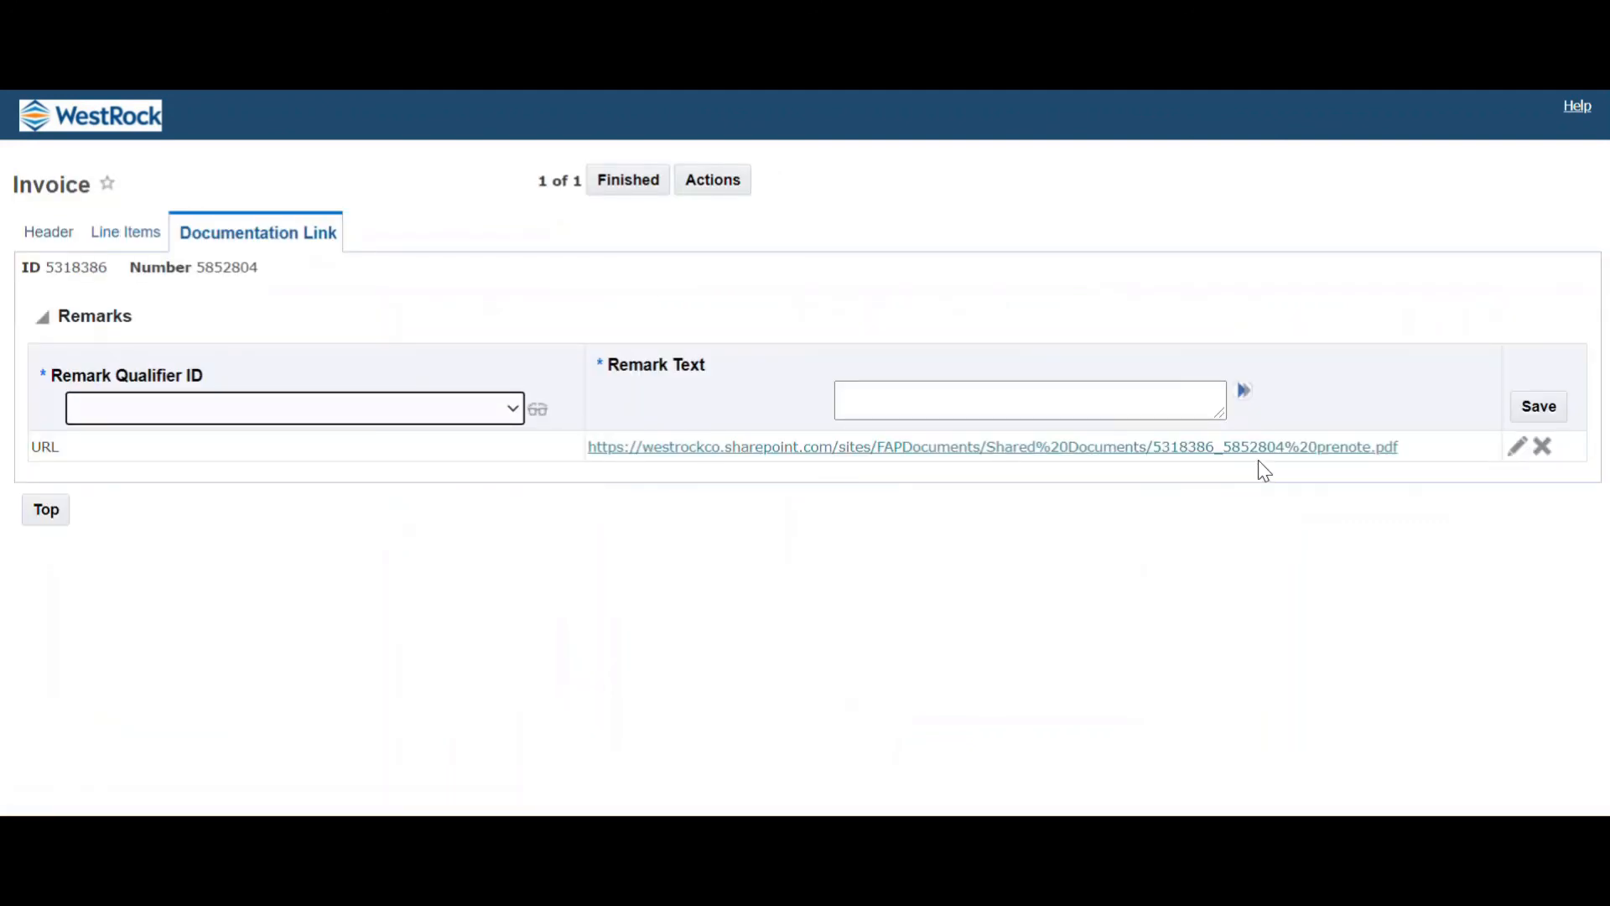
# Examine the linked prenote PDF of the USIT detention invoice, and close both the PDF and the invoice.
pyautogui.click(760, 457)
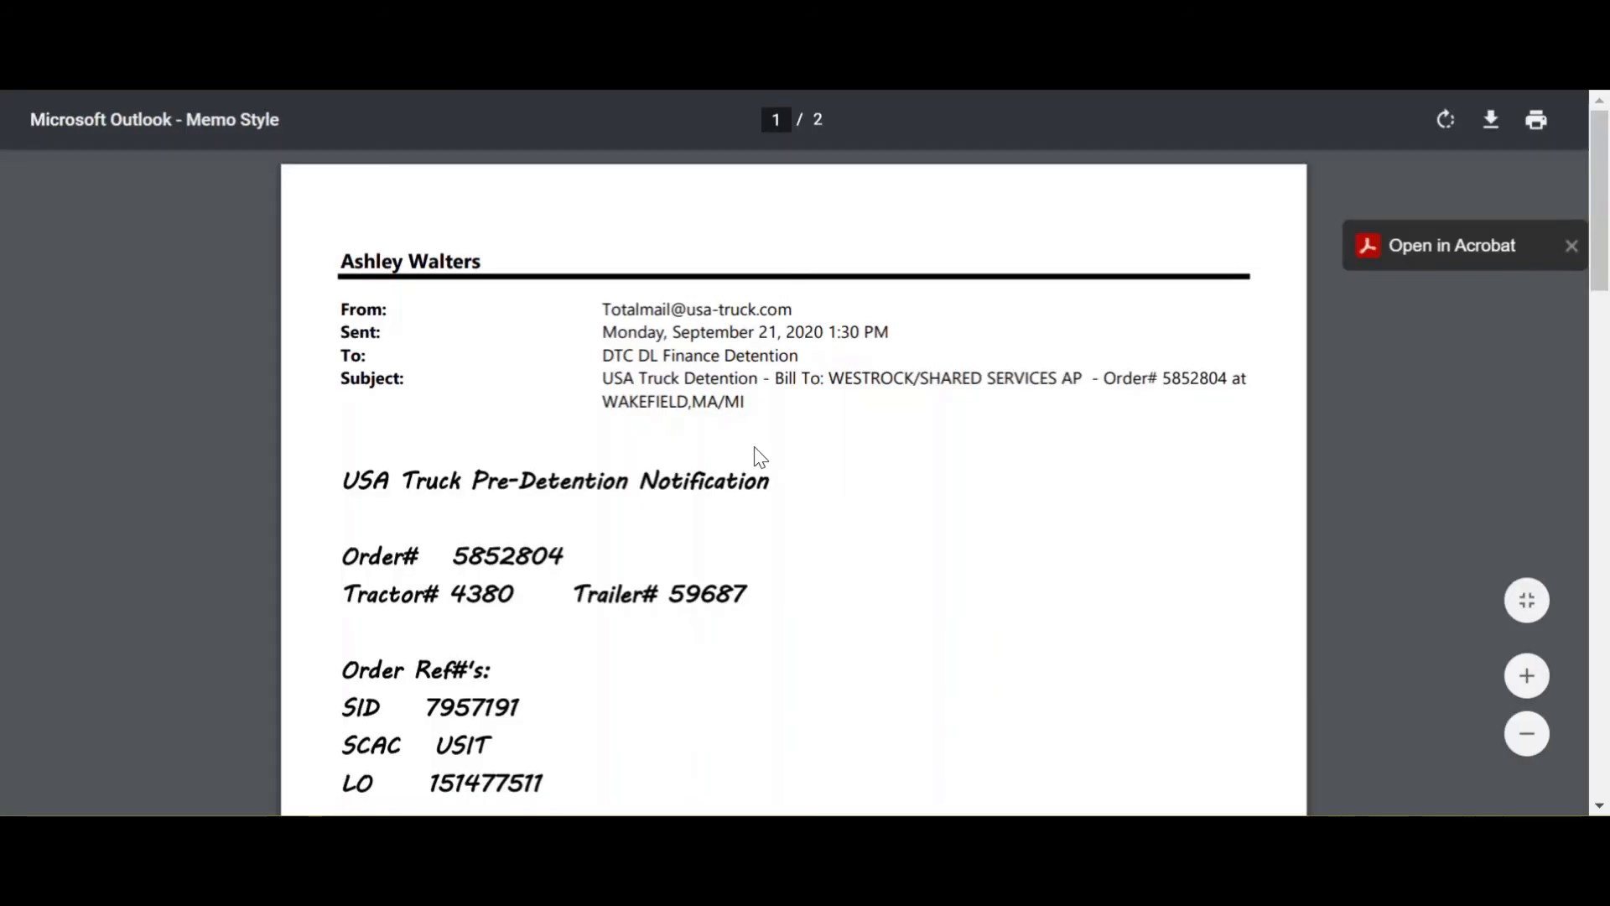
pyautogui.scroll(-2, 553, 485)
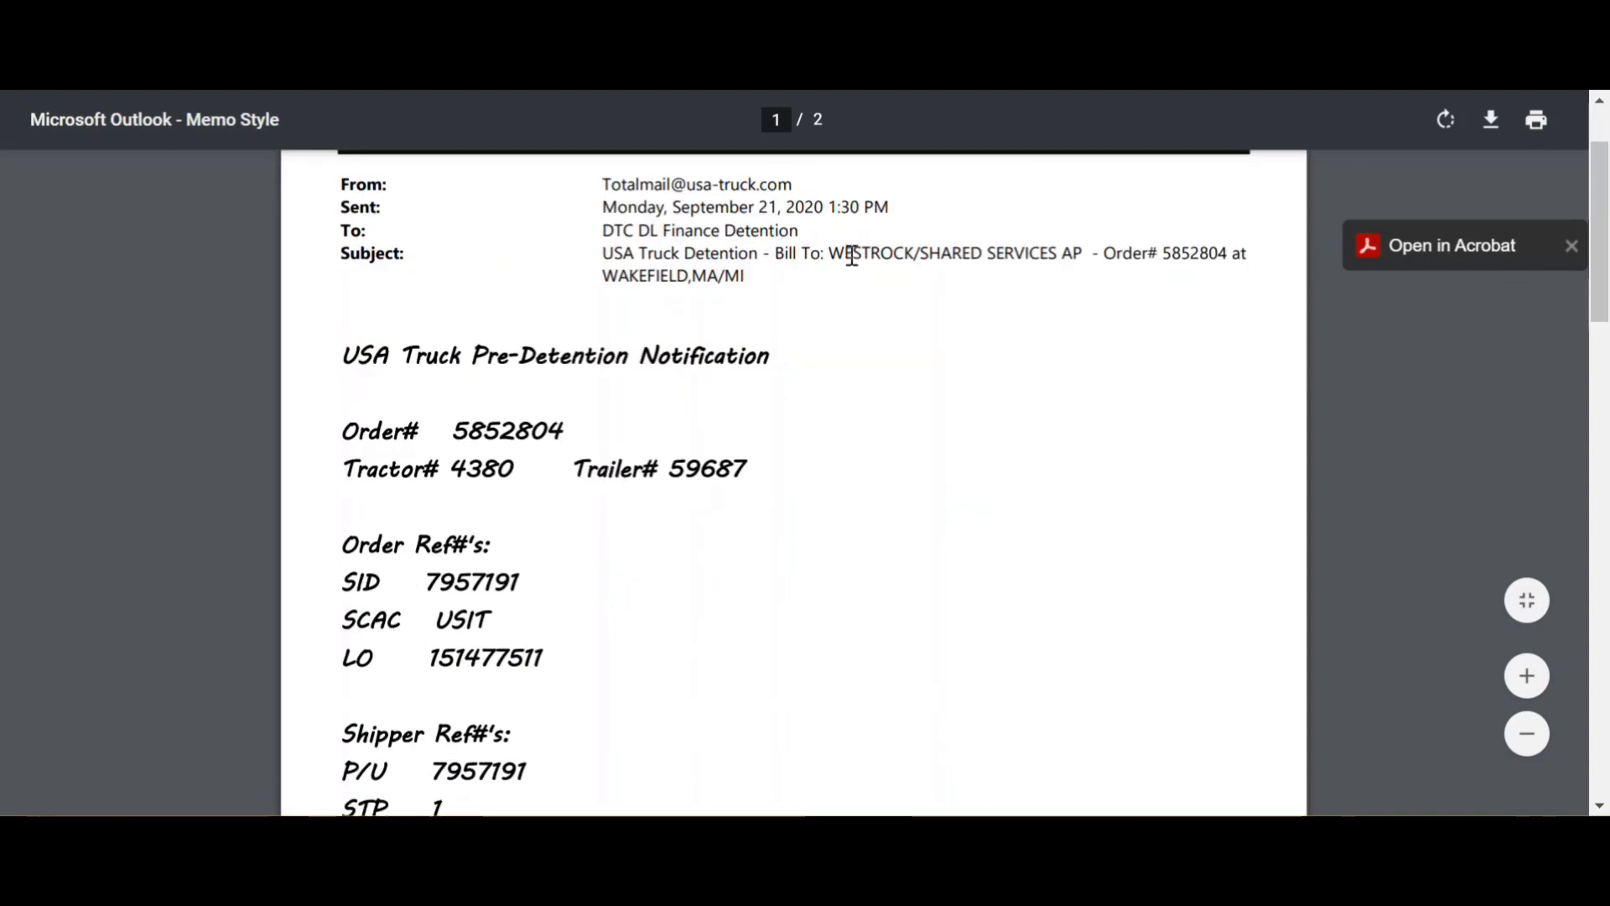
pyautogui.hotkey('ctrl', 'w')
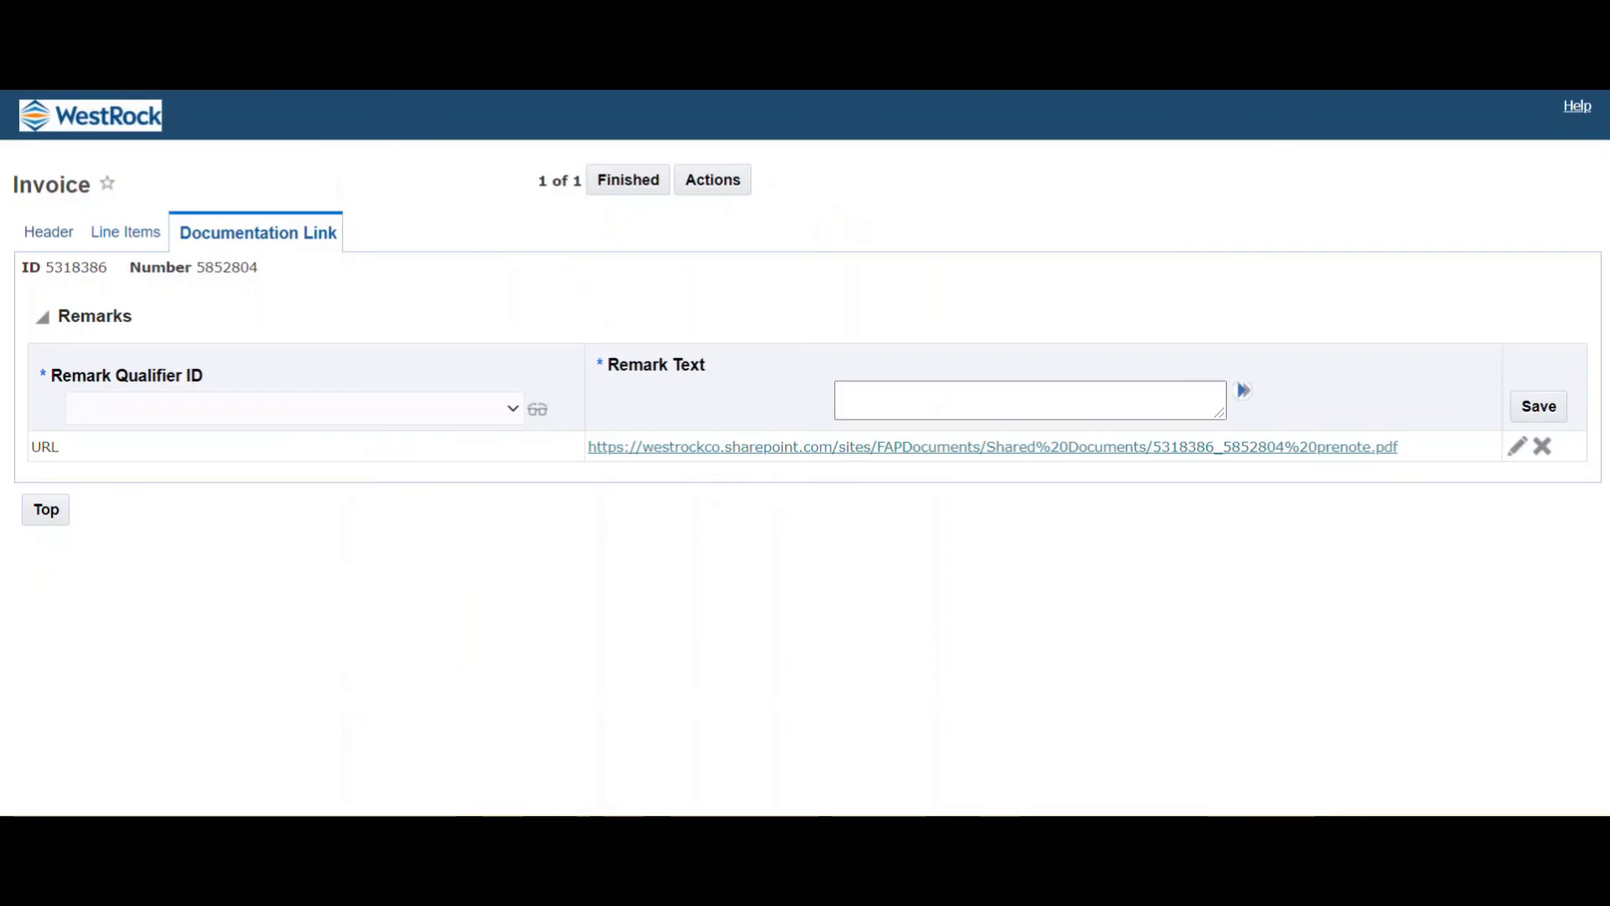
pyautogui.hotkey('ctrl', 'w')
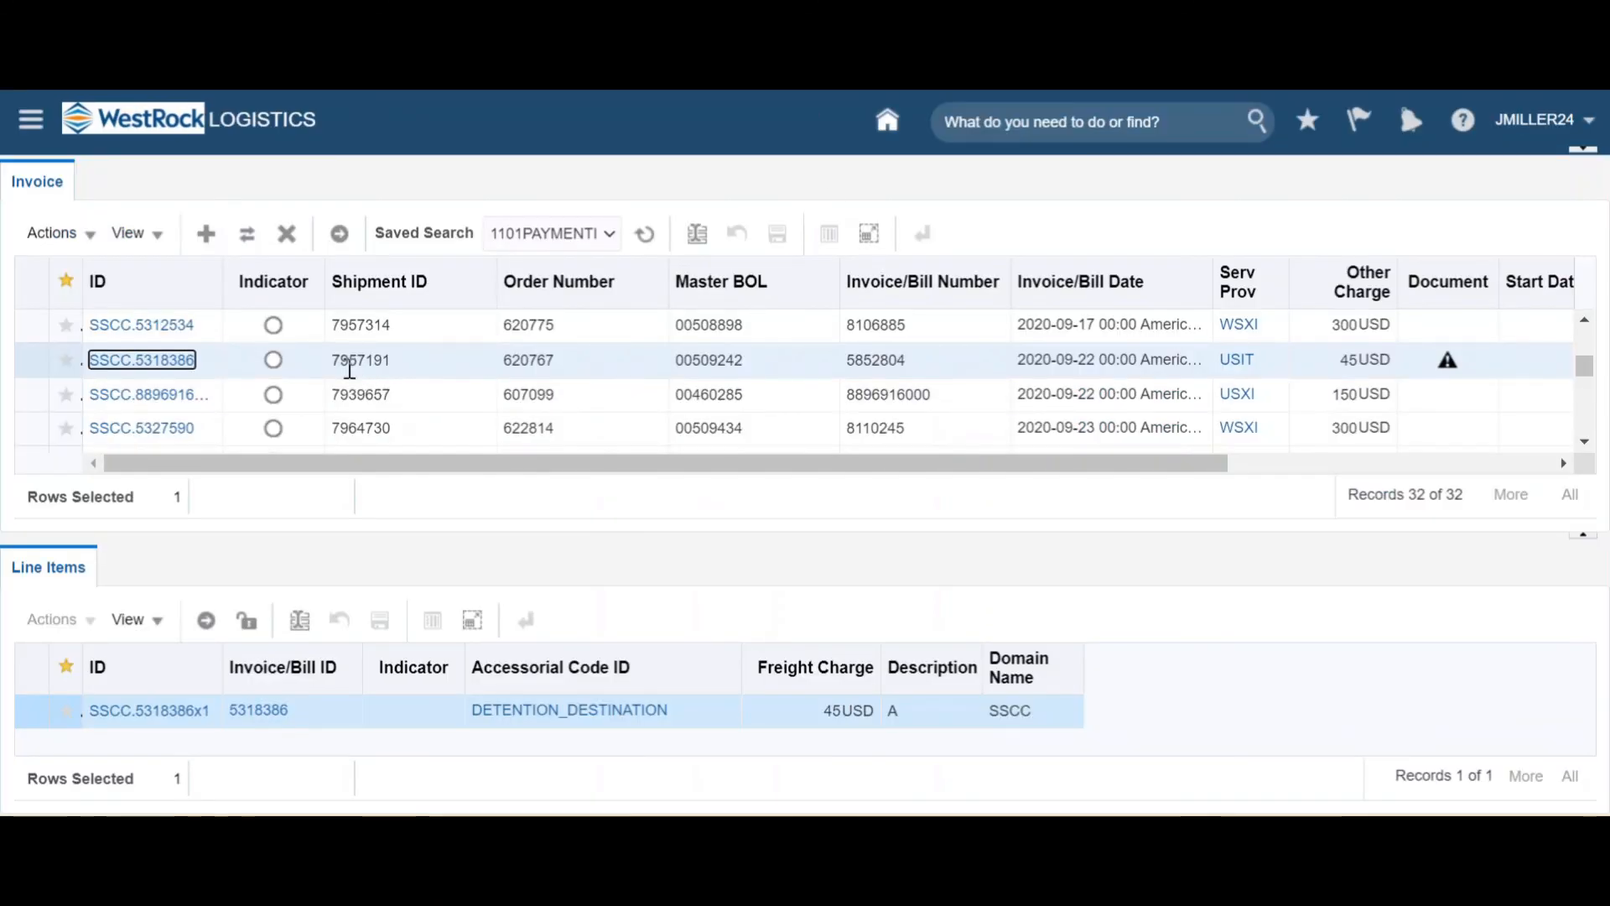
pyautogui.click(57, 235)
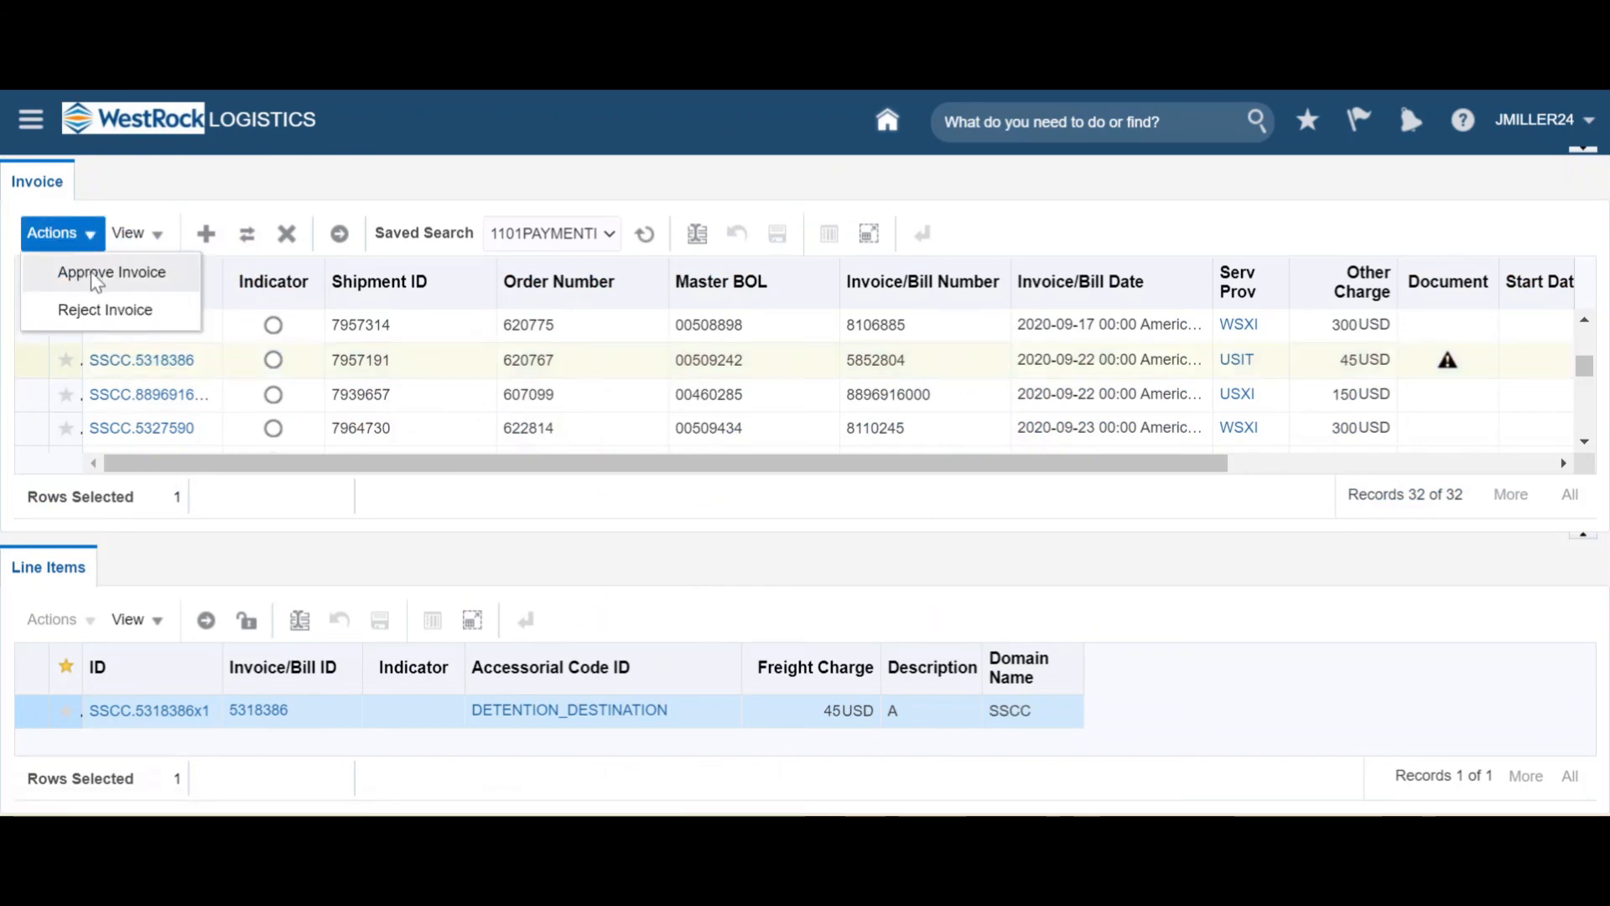
pyautogui.click(91, 244)
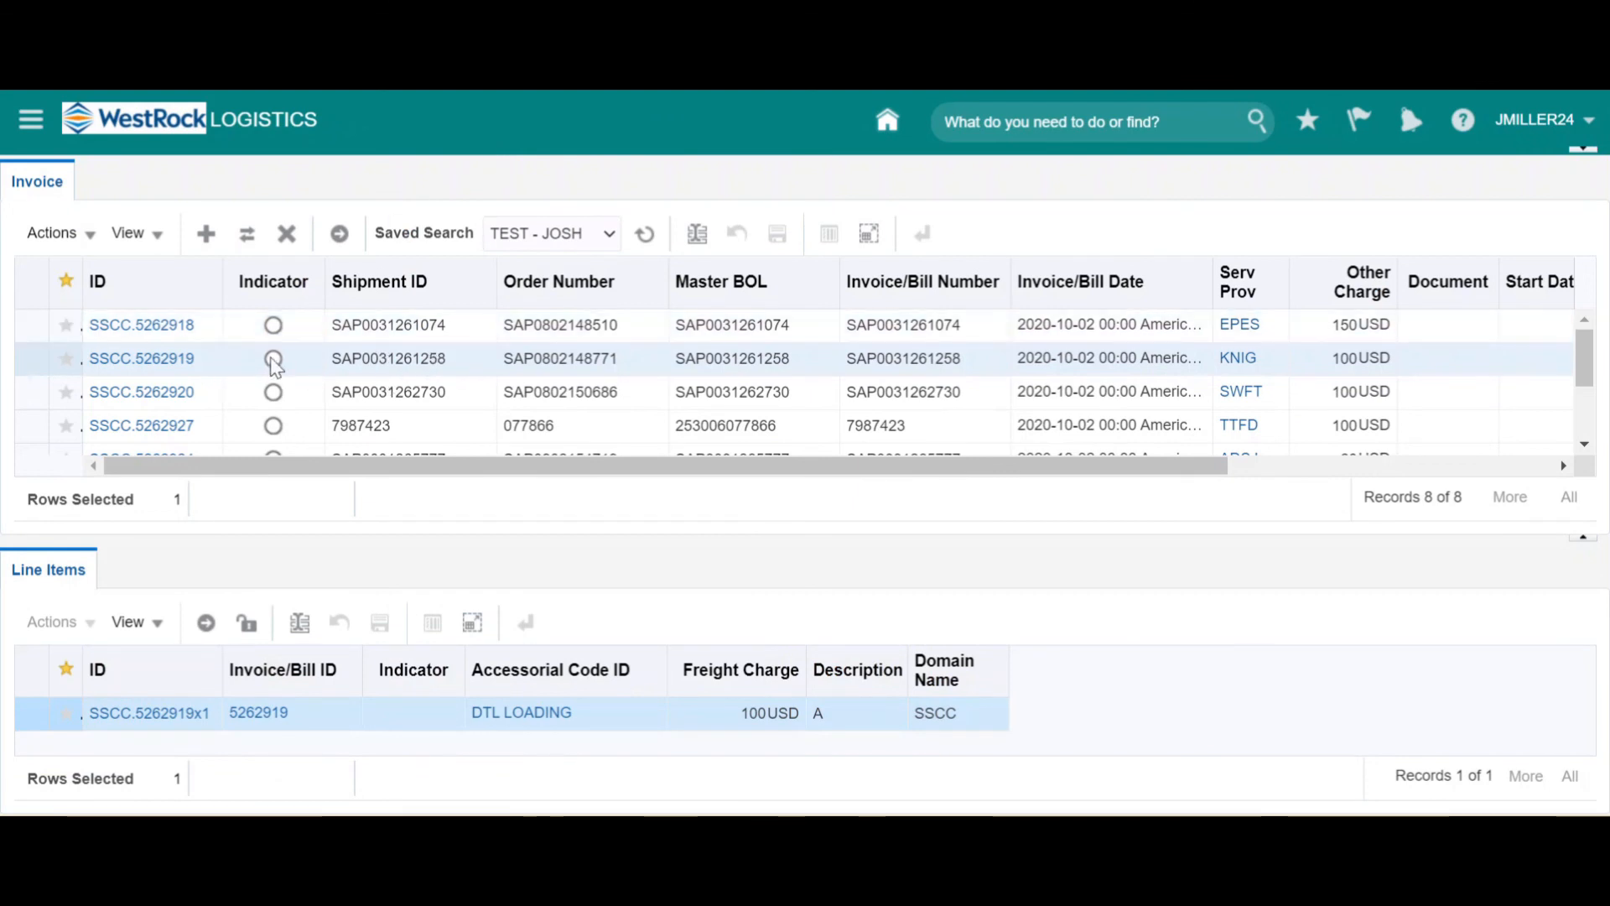
# Open the shipment times of the 100 USD KNIG invoice with the DTL LOADING accessorial.
pyautogui.rightClick(162, 367)
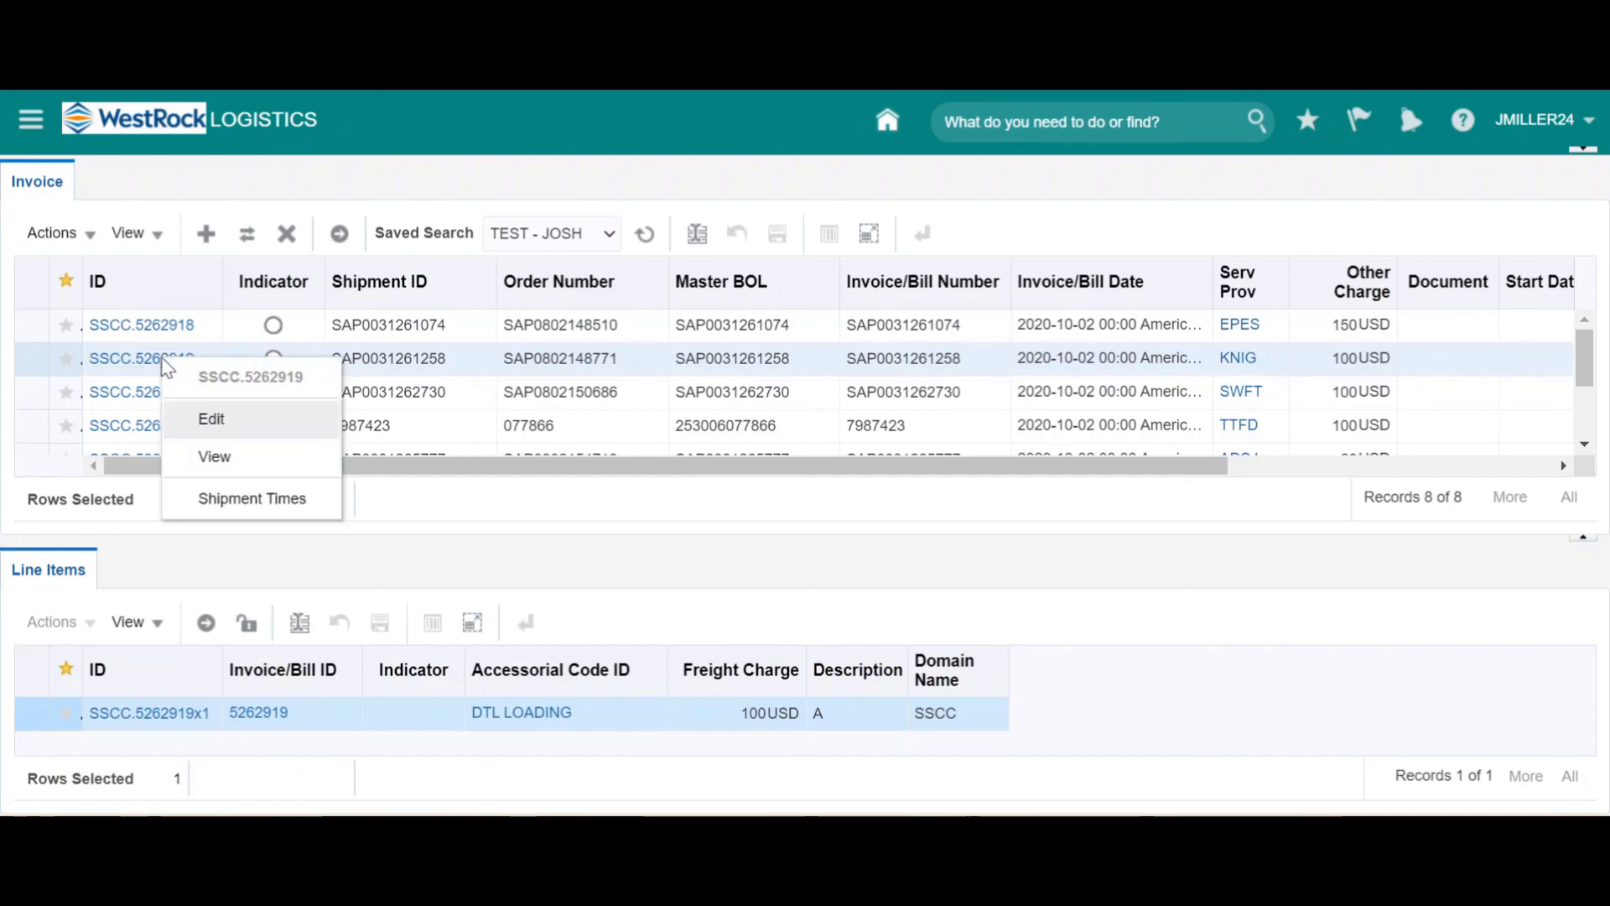
pyautogui.click(275, 508)
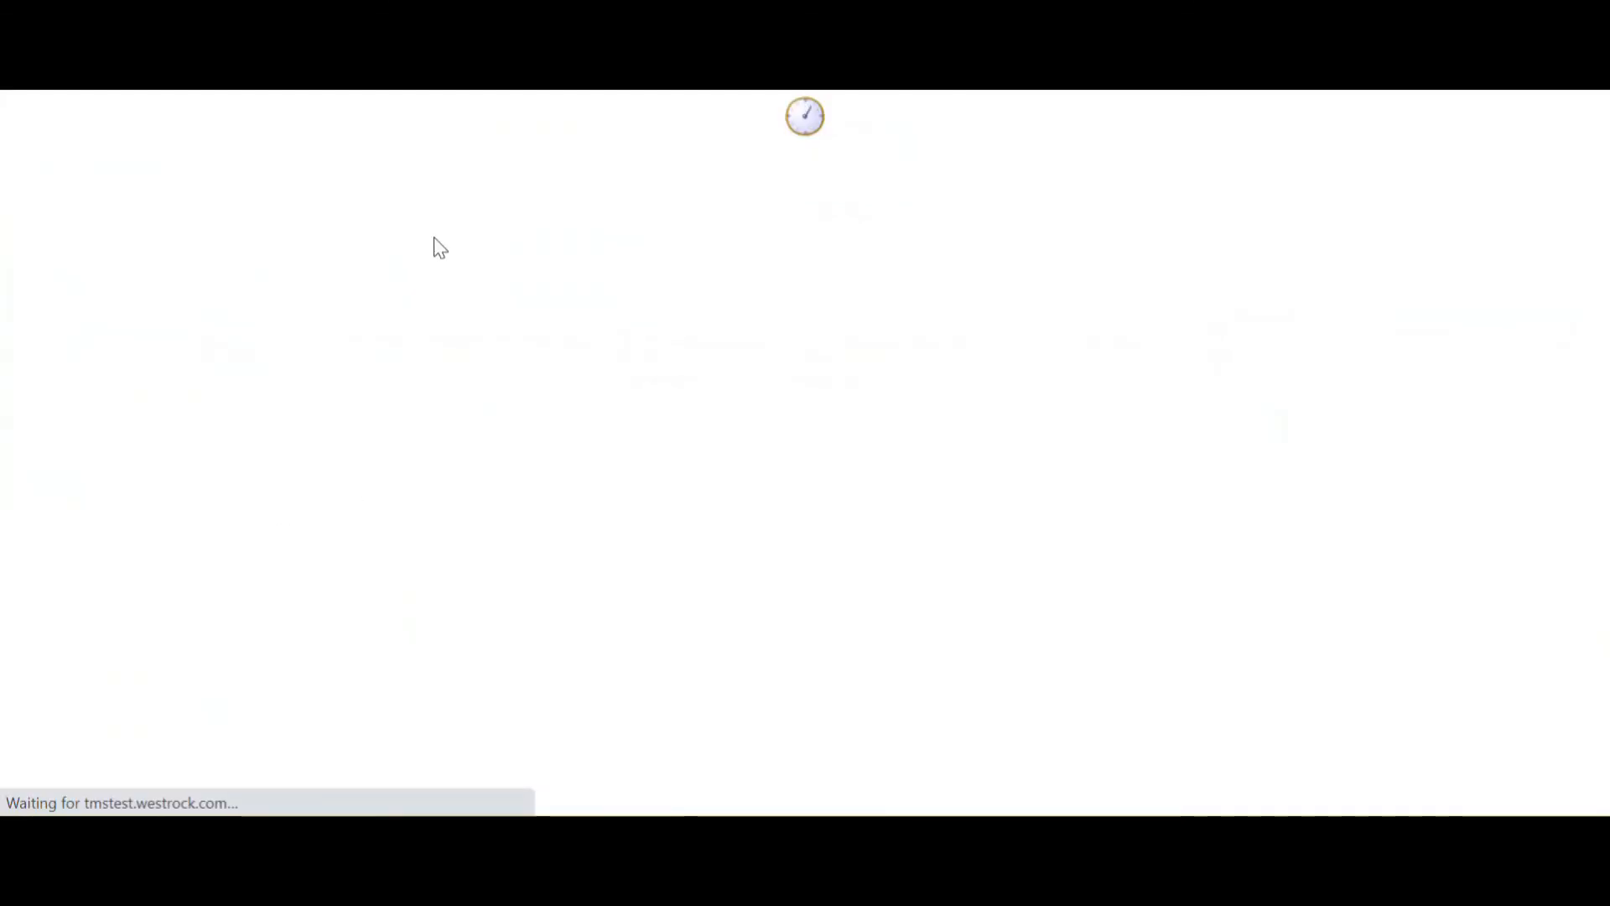